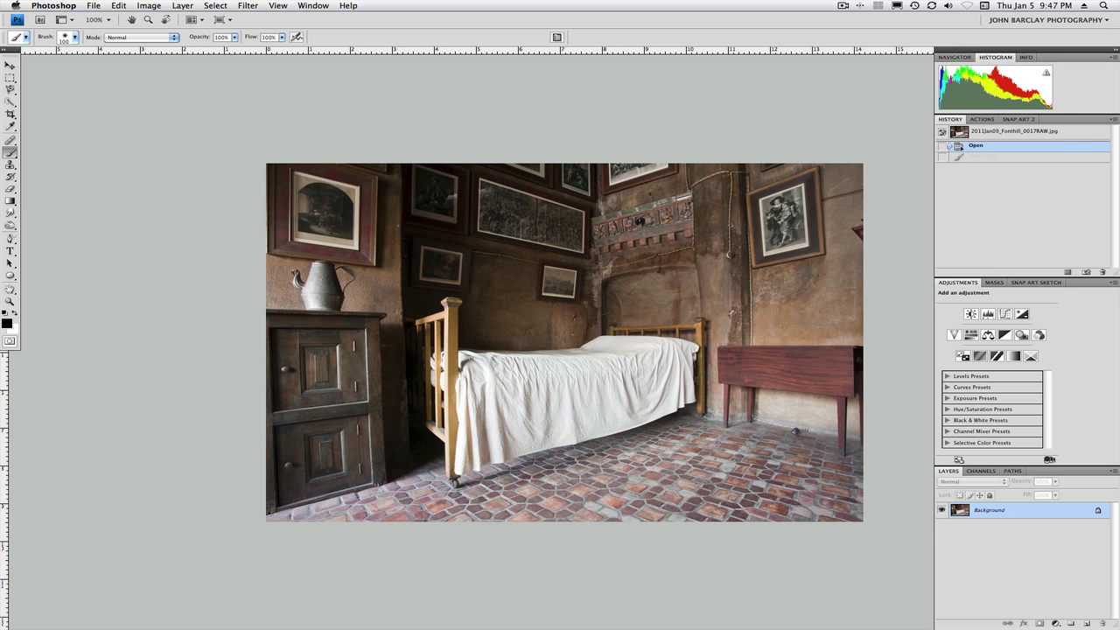
Position the Nik Selective Tool panel and start Color Efex Pro 4's Tonal Contrast filter
{"action": "left_click_drag", "start_coordinate": [1045, 62], "coordinate": [992, 57]}
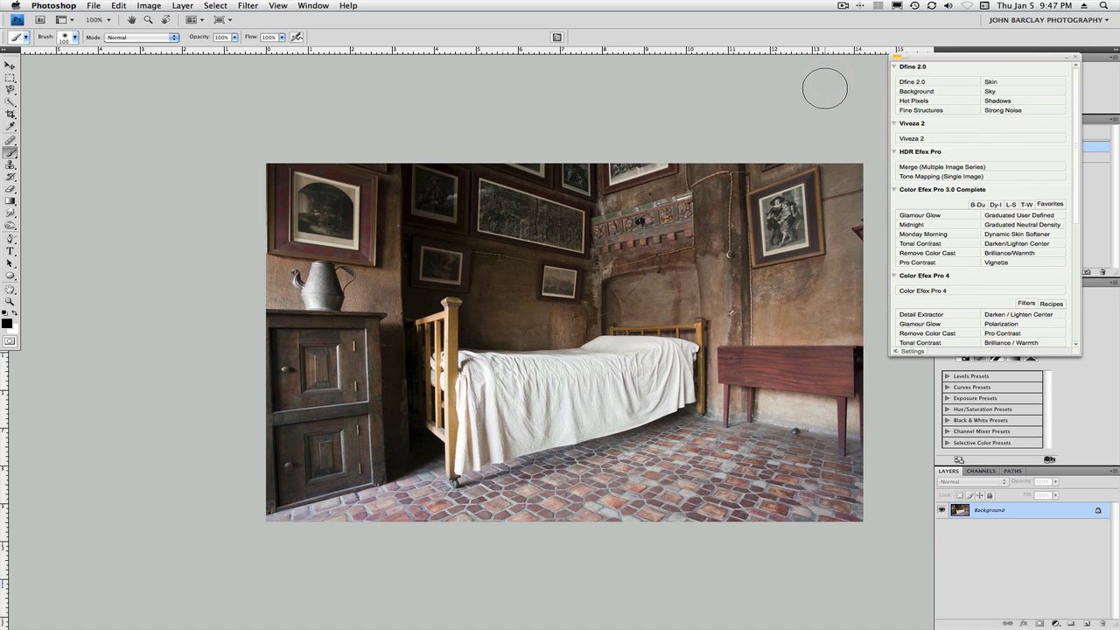
{"action": "left_click_drag", "start_coordinate": [1077, 139], "coordinate": [1077, 203]}
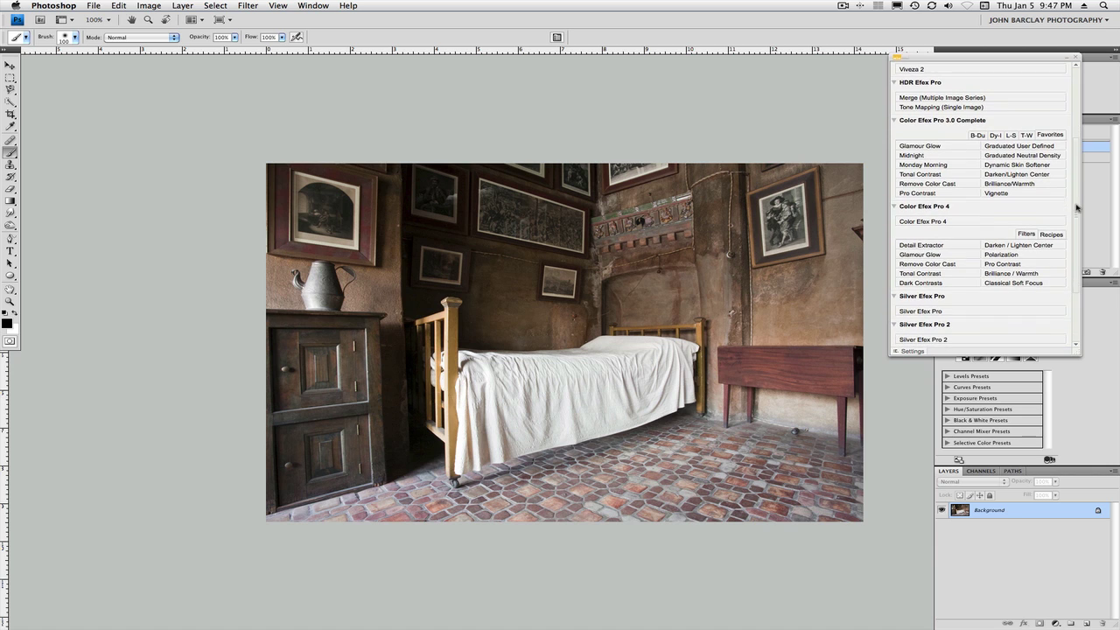
{"action": "left_click", "coordinate": [926, 273]}
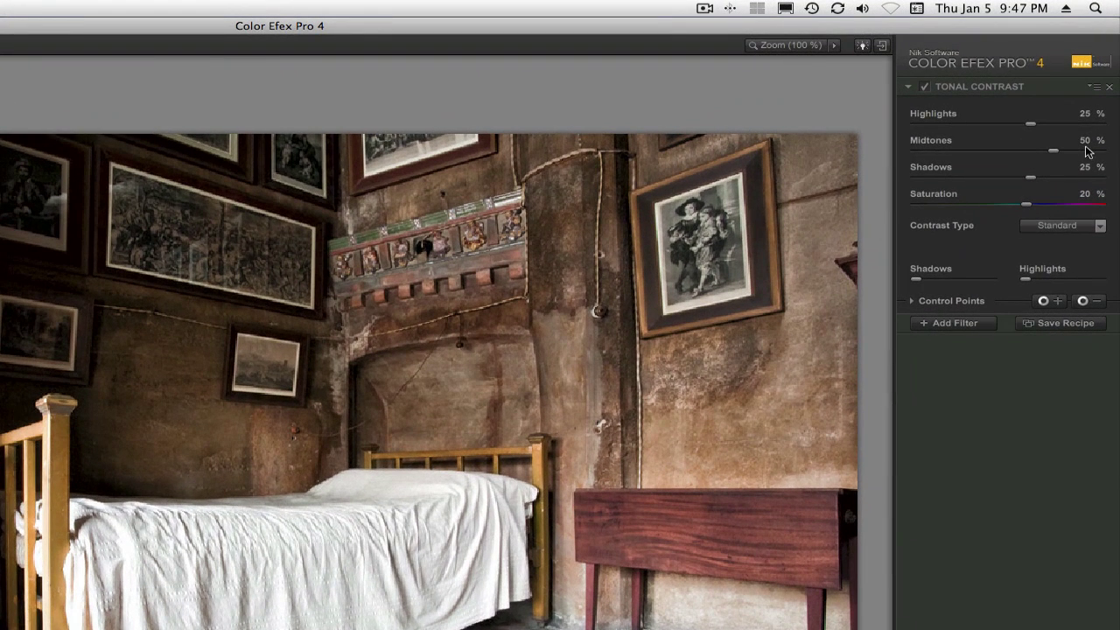
Set Tonal Contrast Midtones to 25%, briefly hiding the settings panel to view the photo larger
{"action": "left_click", "coordinate": [1091, 117]}
{"action": "type", "text": "2"}
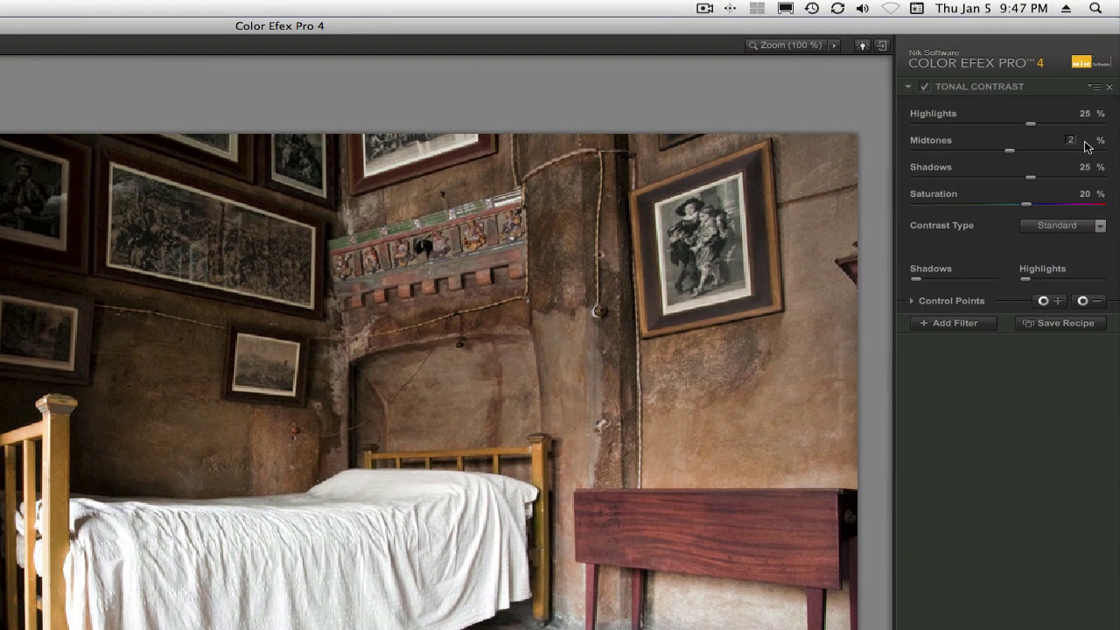
{"action": "type", "text": "5"}
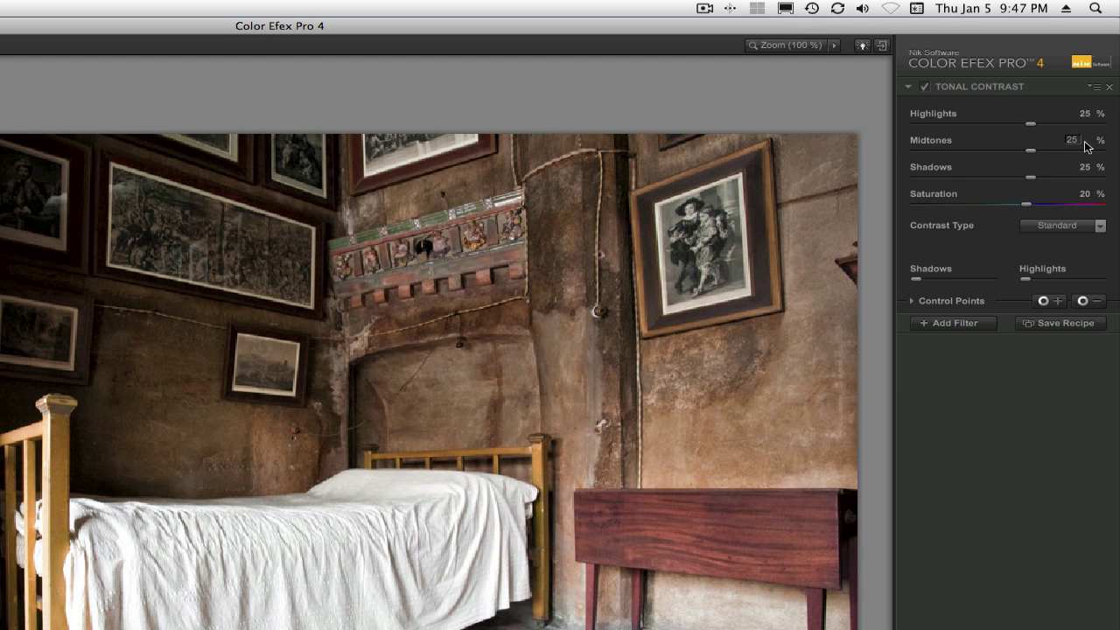
{"action": "key", "text": "Tab"}
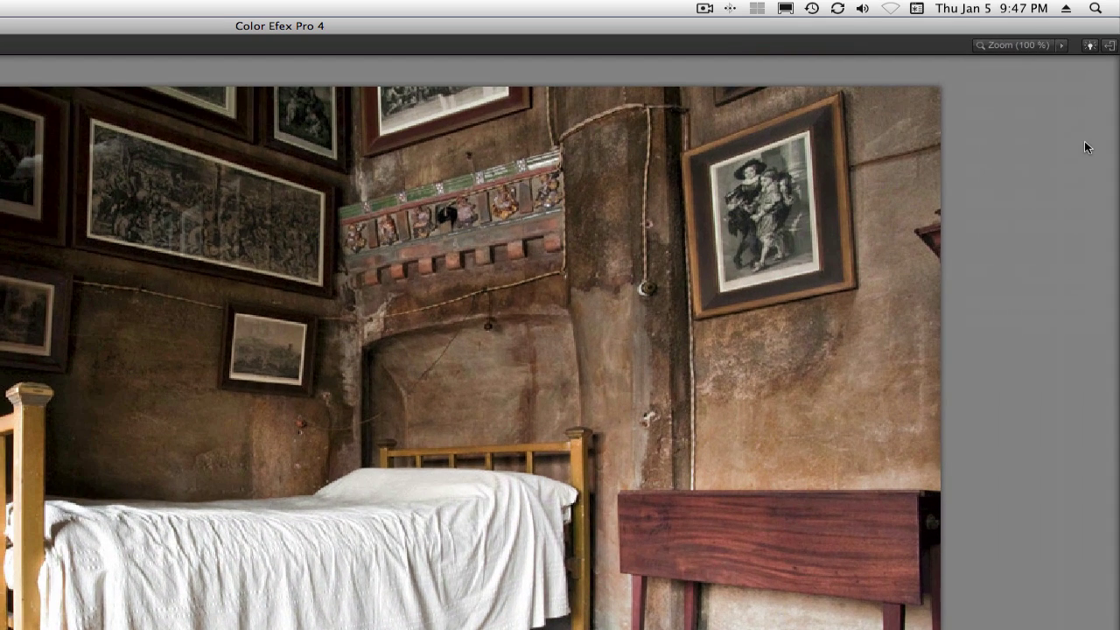
{"action": "key", "text": "Tab"}
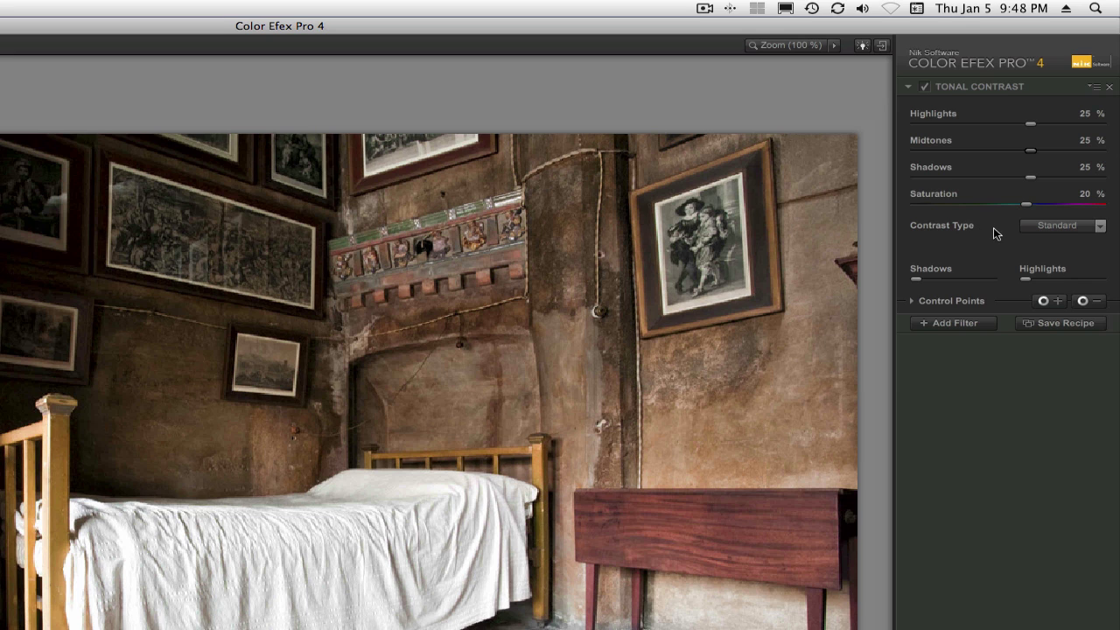
Expand Control Points and compare Tonal Contrast opacity from 0% back to 100%
{"action": "left_click", "coordinate": [911, 301]}
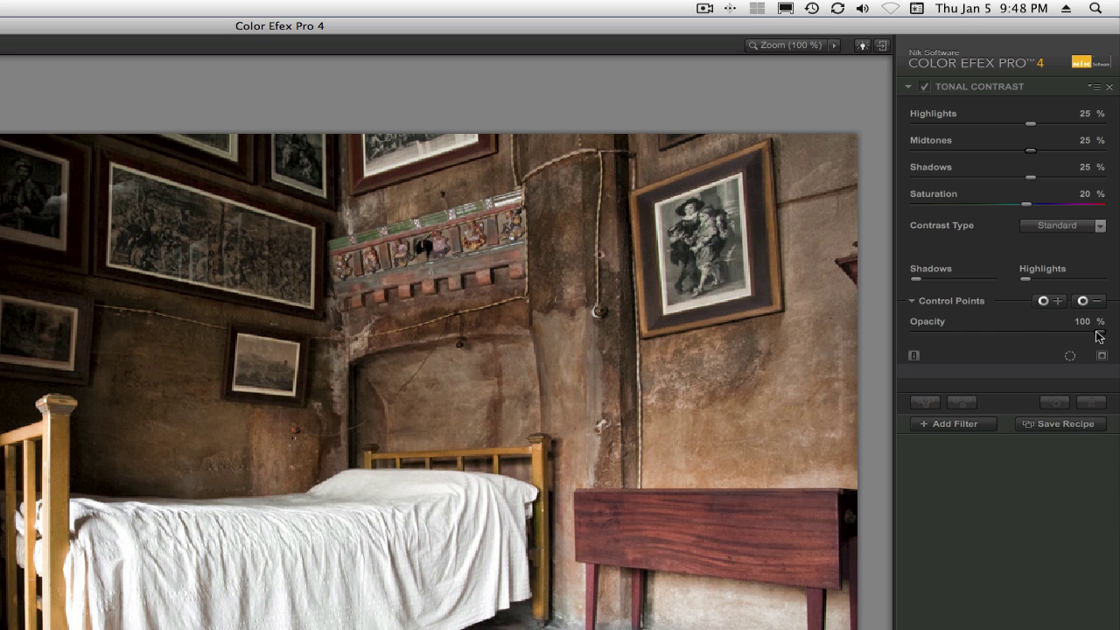
{"action": "left_click_drag", "start_coordinate": [1101, 336], "coordinate": [915, 336]}
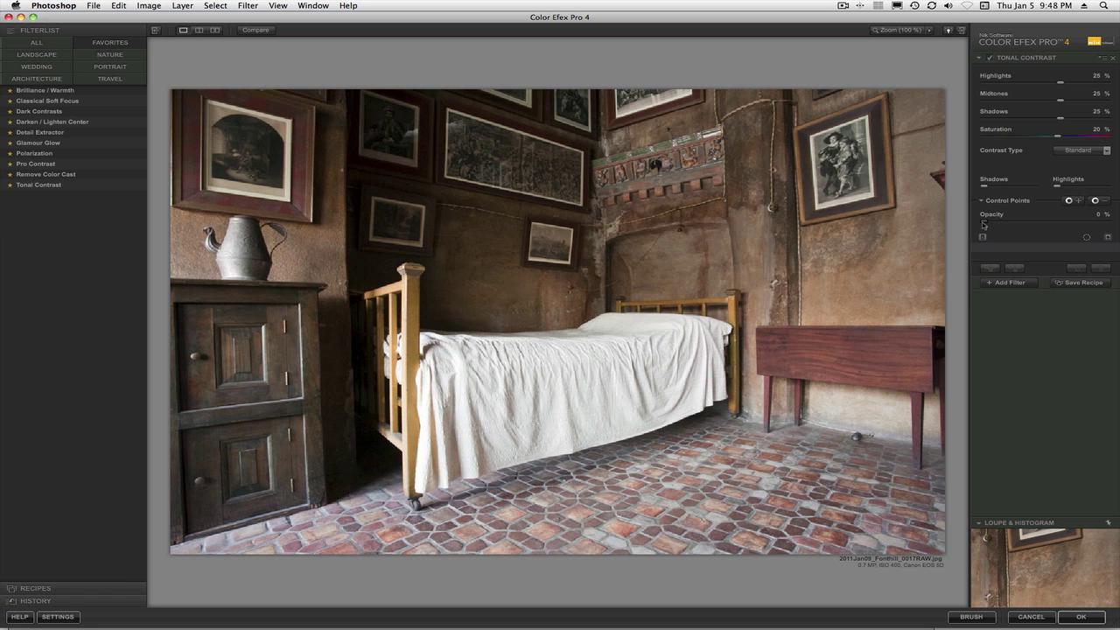
{"action": "left_click_drag", "start_coordinate": [983, 224], "coordinate": [1101, 223]}
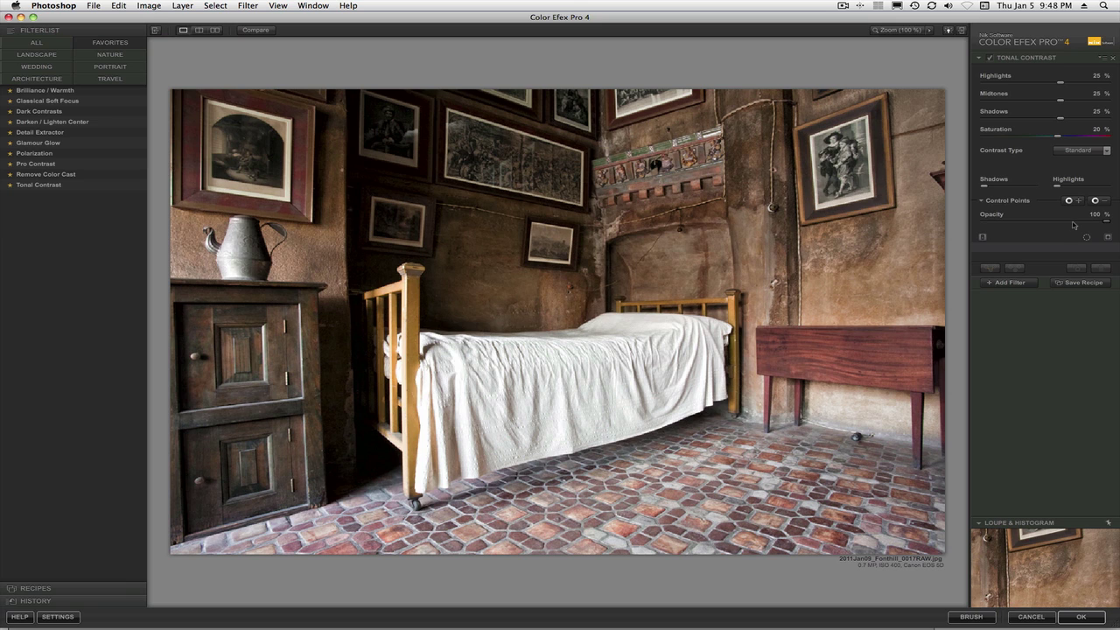
{"action": "left_click", "coordinate": [982, 203]}
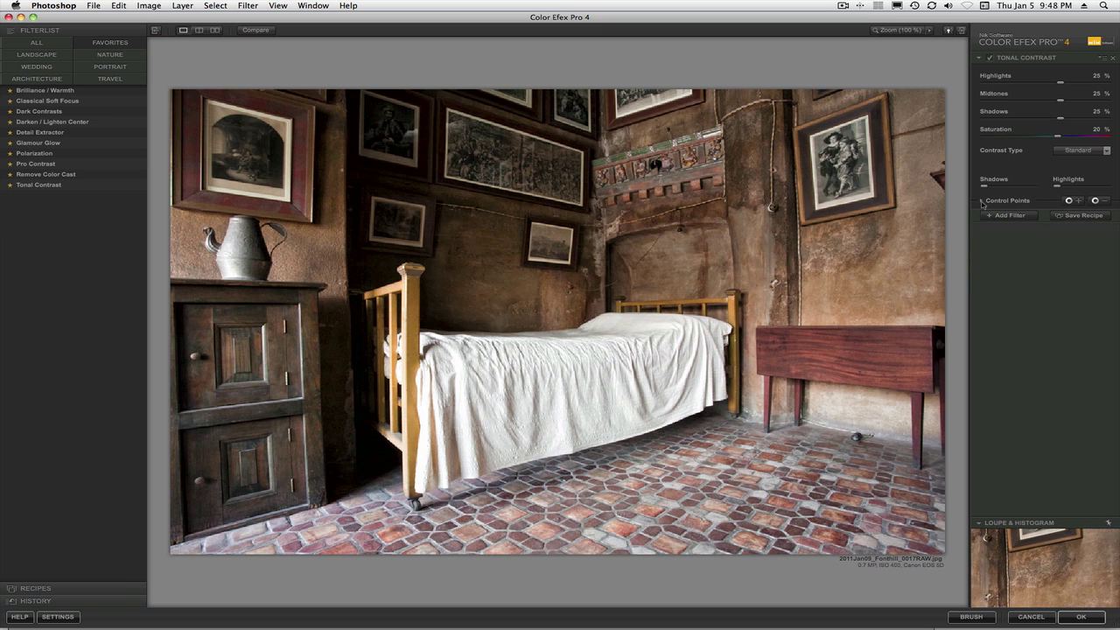
{"action": "left_click", "coordinate": [983, 203]}
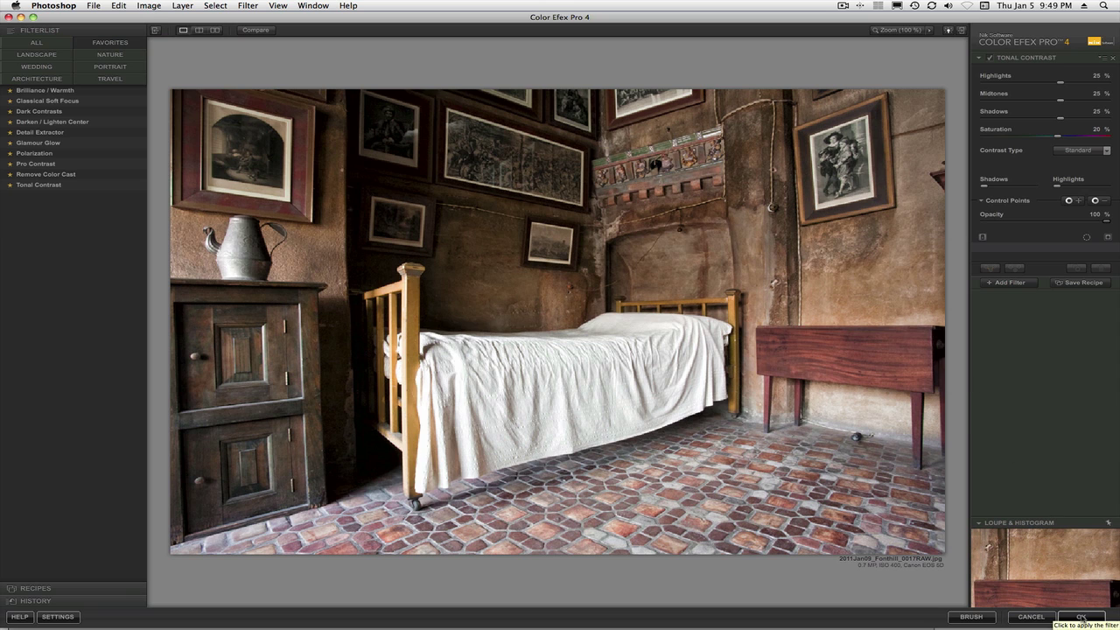
Apply Tonal Contrast as its own layer, compare its opacity at 0%, and leave it at 100%
{"action": "left_click", "coordinate": [1081, 617]}
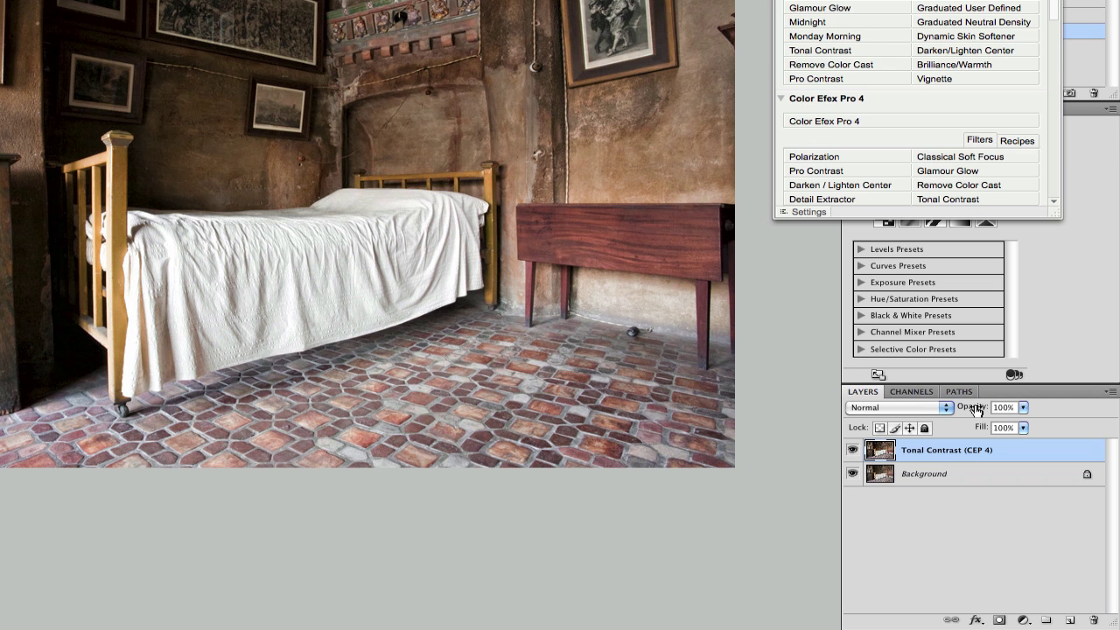
{"action": "left_click_drag", "start_coordinate": [976, 408], "coordinate": [844, 405]}
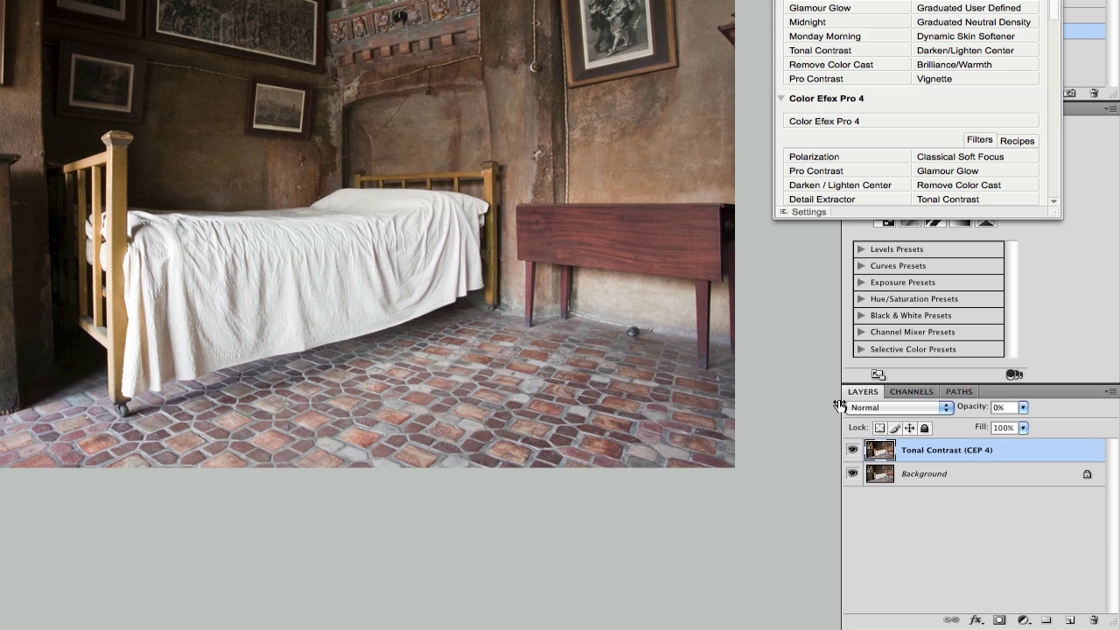
{"action": "left_click_drag", "start_coordinate": [839, 405], "coordinate": [904, 407]}
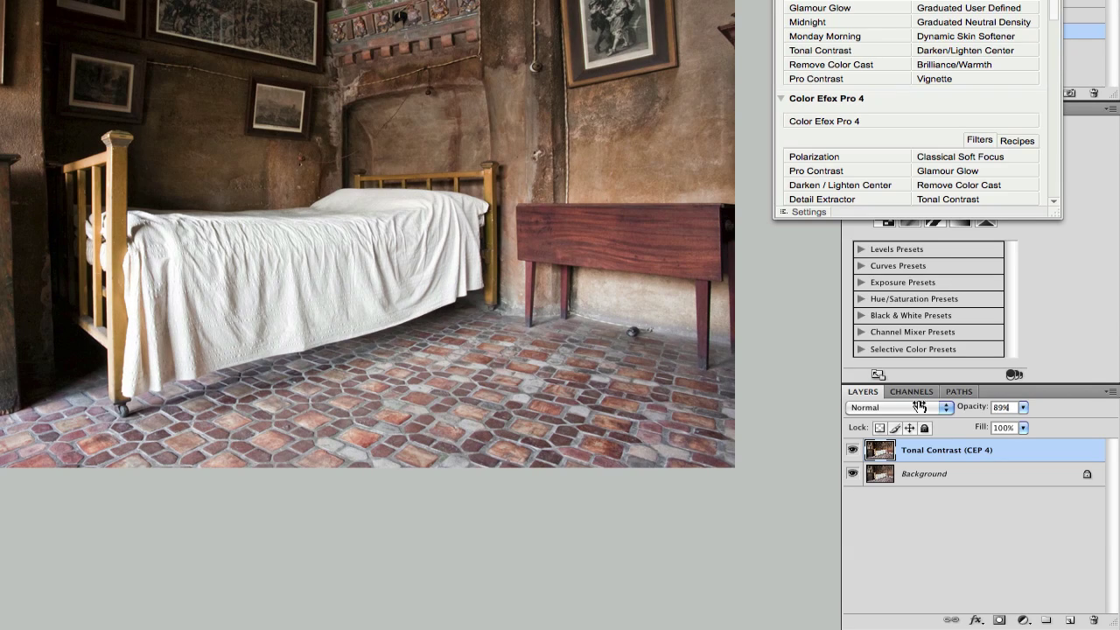
{"action": "left_click_drag", "start_coordinate": [919, 407], "coordinate": [1006, 407]}
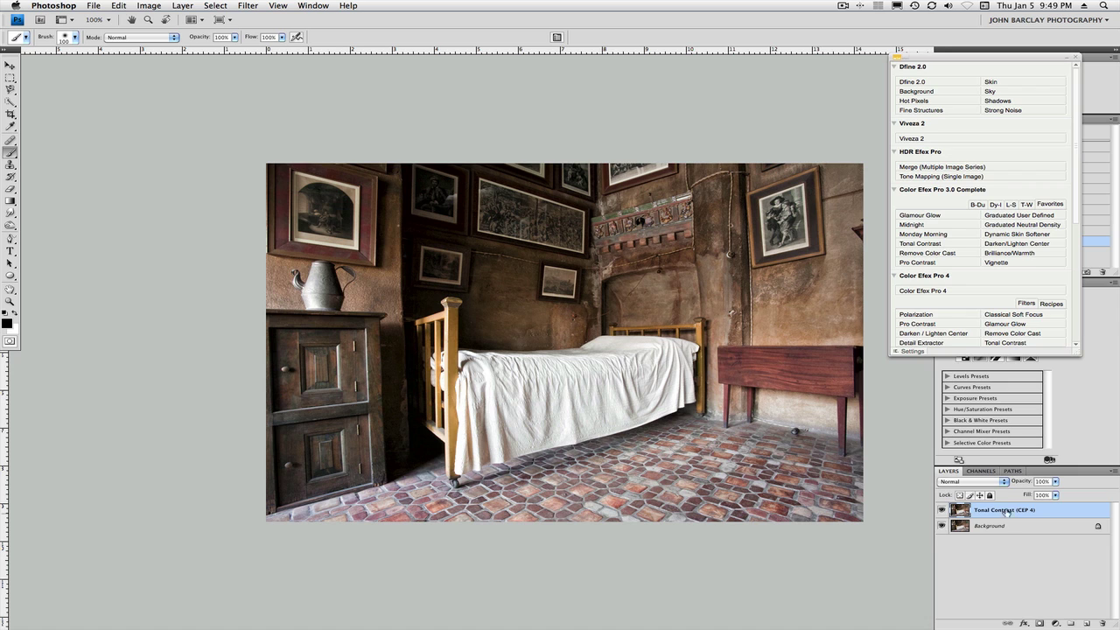
Start Viveza 2 on the toned bedroom photo from the Nik Selective Tool panel
{"action": "left_click", "coordinate": [910, 138]}
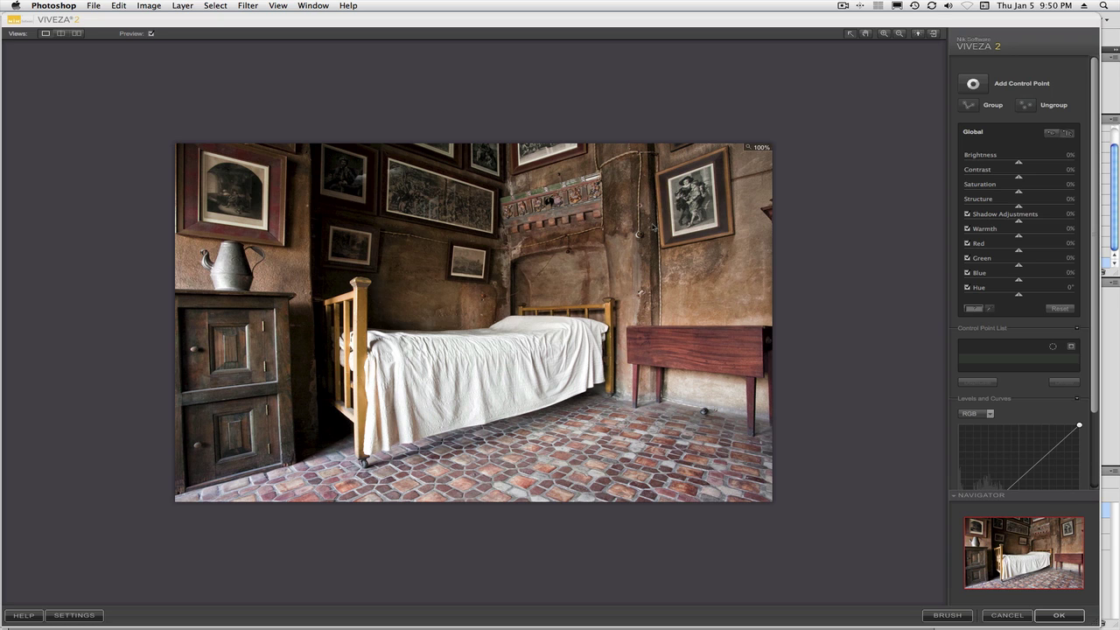
Place a control point on the floor below the table and darken it to -21% brightness
{"action": "left_click", "coordinate": [973, 84]}
{"action": "left_click", "coordinate": [631, 436]}
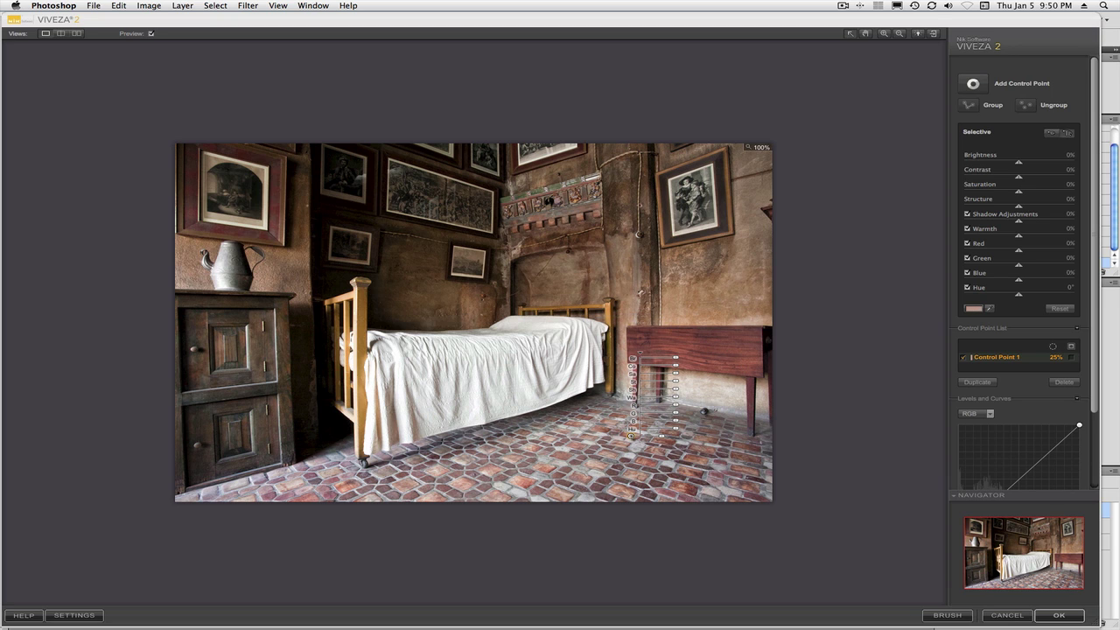
{"action": "mouse_move", "coordinate": [675, 357]}
{"action": "left_click_drag", "start_coordinate": [676, 358], "coordinate": [670, 359]}
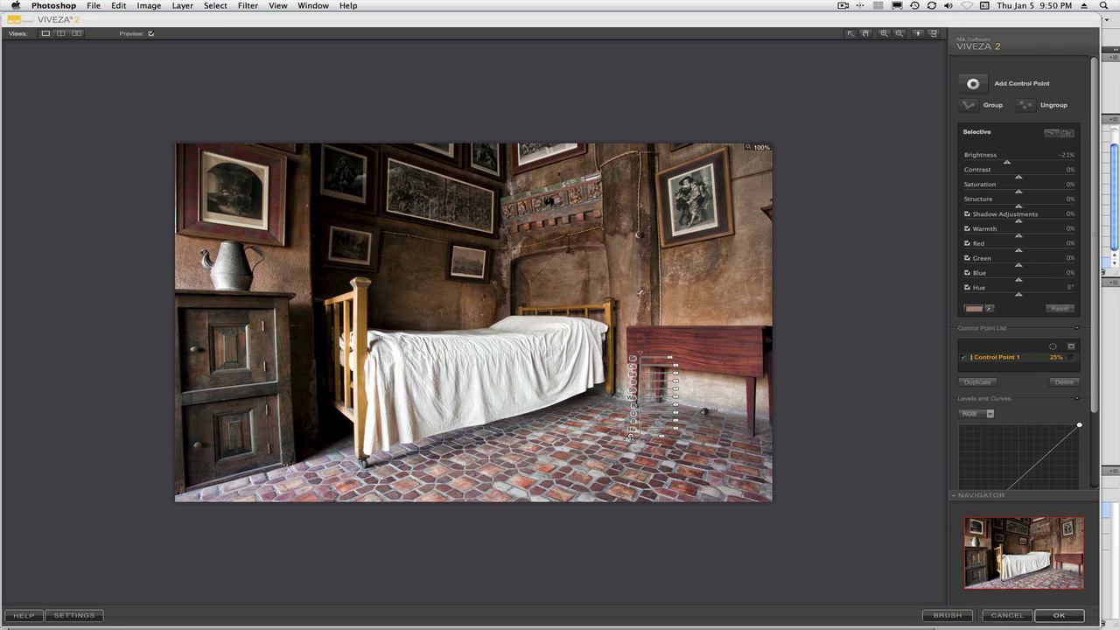
Duplicate the floor point into six copies across the tiles and select them all
{"action": "left_click_drag", "start_coordinate": [631, 437], "coordinate": [561, 455]}
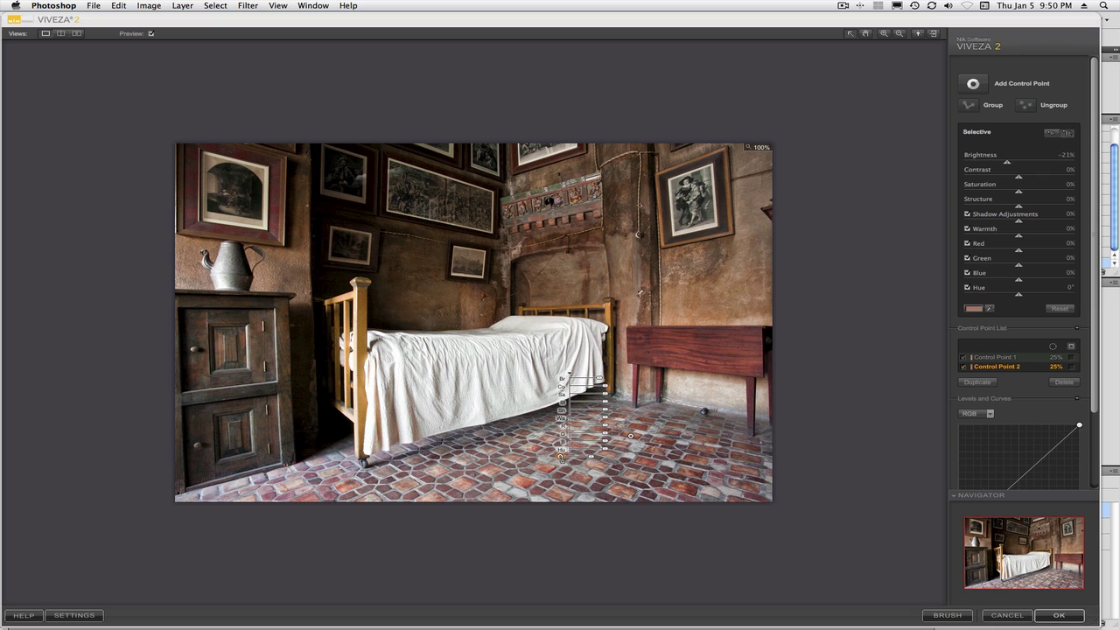
{"action": "left_click_drag", "start_coordinate": [560, 456], "coordinate": [298, 482]}
{"action": "left_click", "coordinate": [445, 472], "text": "alt"}
{"action": "left_click", "coordinate": [392, 478], "text": "alt"}
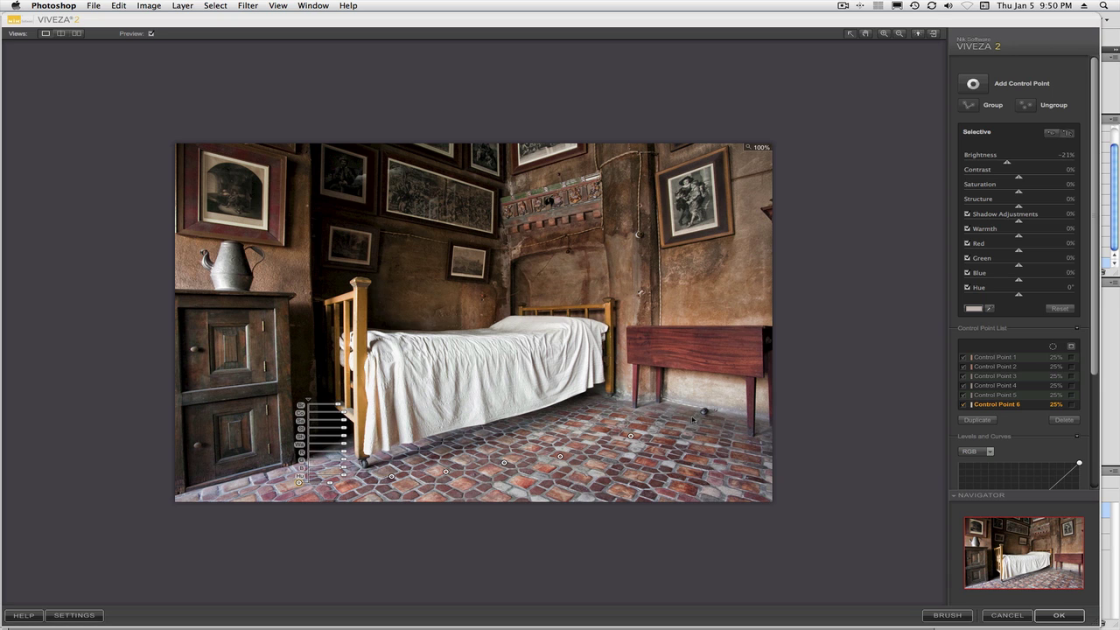
{"action": "left_click_drag", "start_coordinate": [700, 413], "coordinate": [275, 500]}
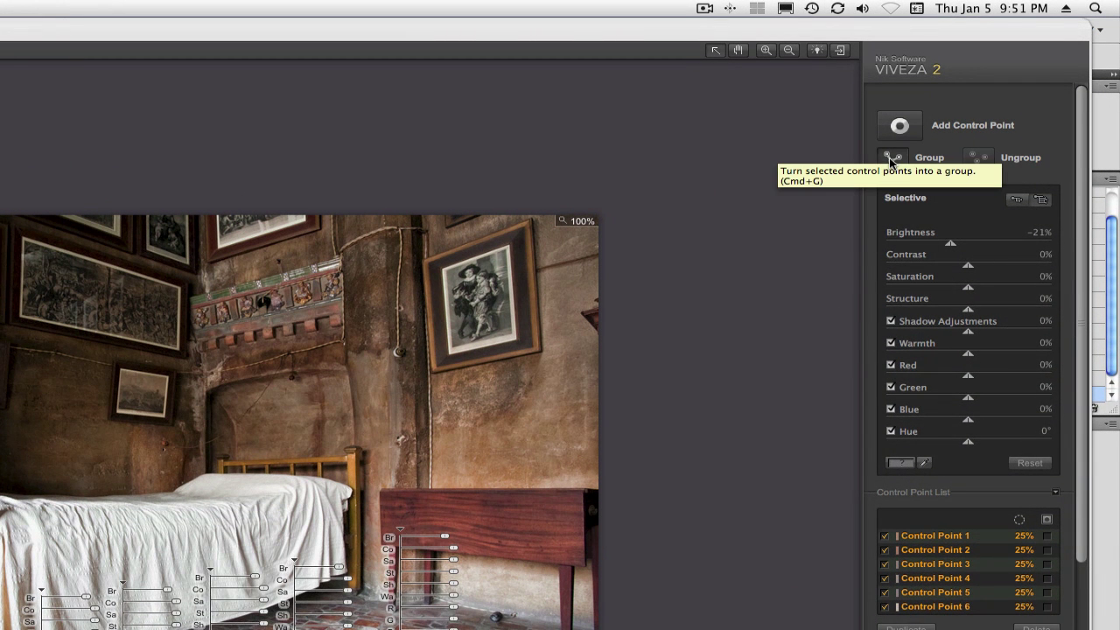
Group the floor points at Brightness -29% and Structure 26%, then add a point on the red table
{"action": "left_click", "coordinate": [891, 158]}
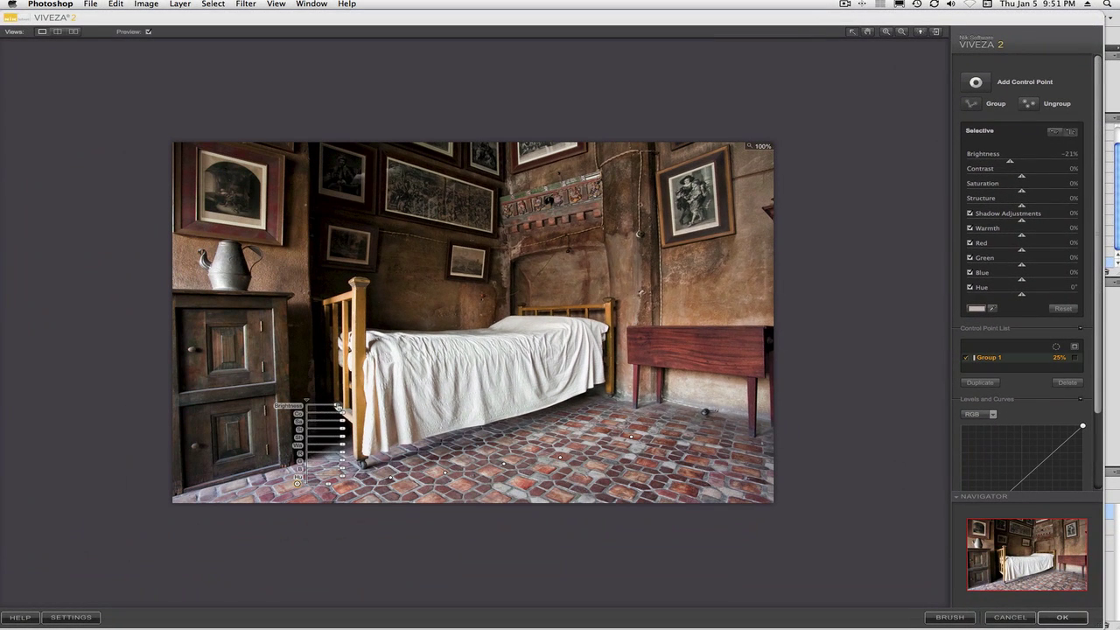
{"action": "left_click_drag", "start_coordinate": [340, 407], "coordinate": [348, 432]}
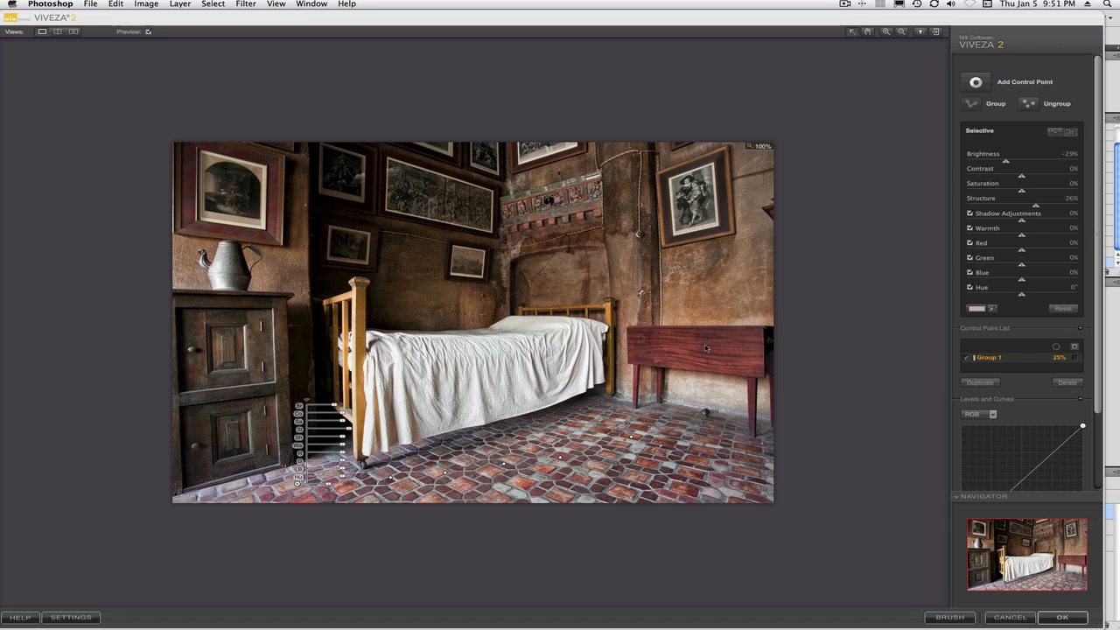
{"action": "left_click", "coordinate": [975, 83]}
{"action": "left_click", "coordinate": [689, 347]}
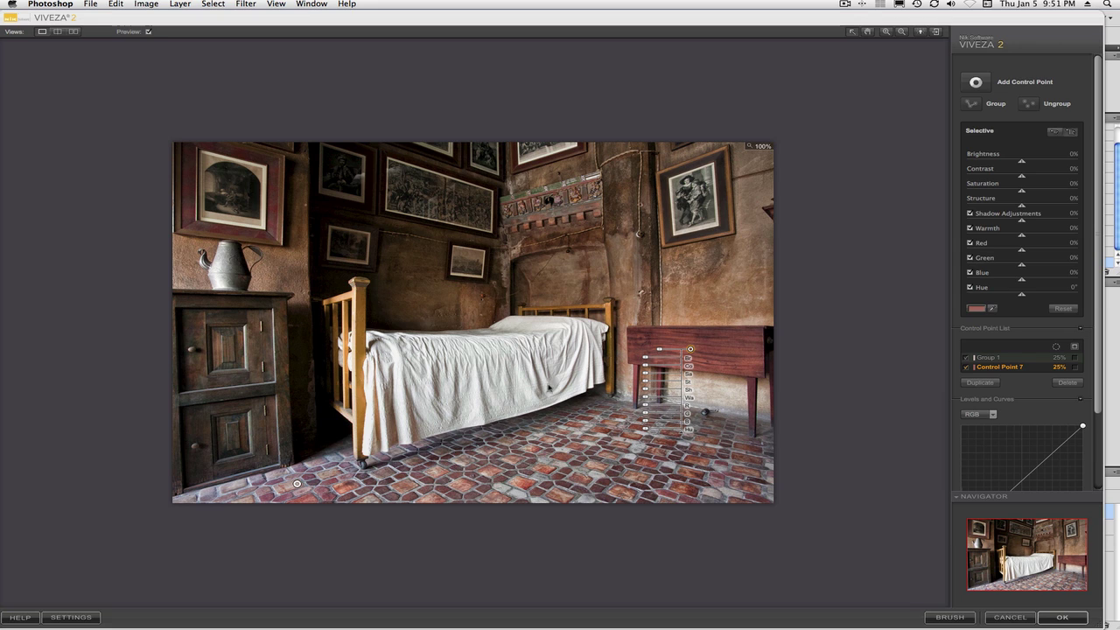
Add a control point on the floor under the table and darken it
{"action": "left_click", "coordinate": [980, 82]}
{"action": "left_click", "coordinate": [712, 390]}
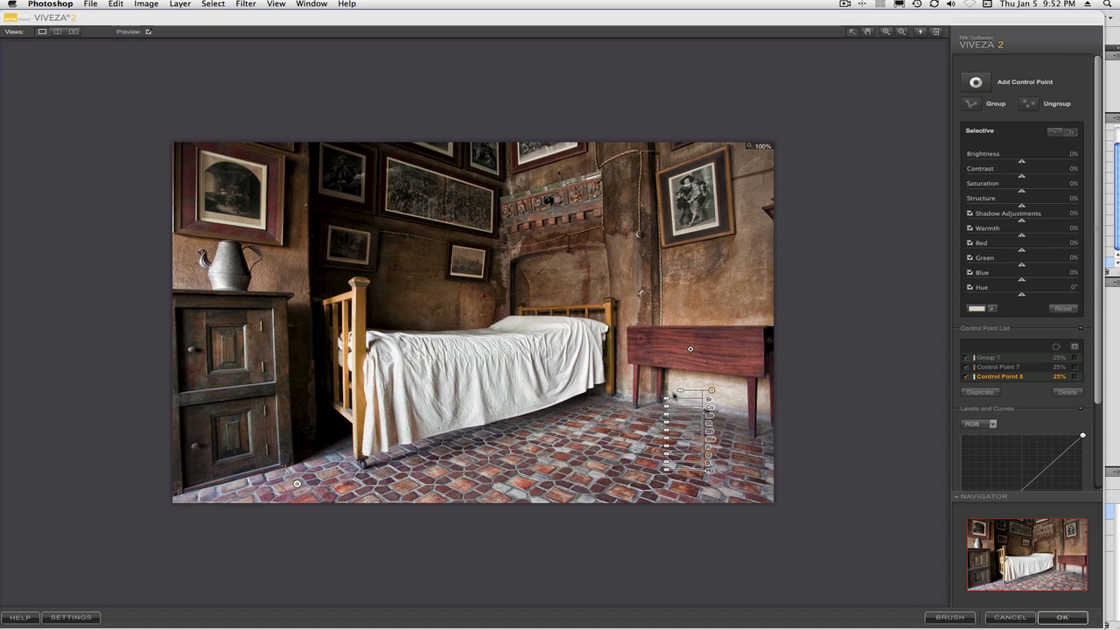
{"action": "left_click_drag", "start_coordinate": [675, 399], "coordinate": [671, 401]}
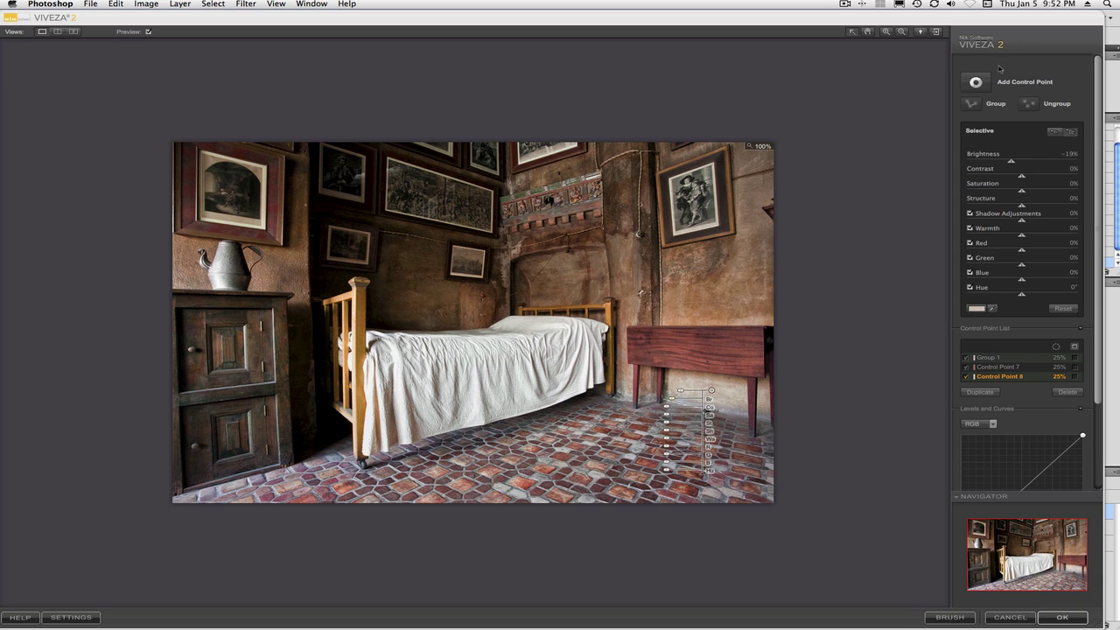
Add a control point on the wall behind the bed head, brightened to 40%
{"action": "left_click", "coordinate": [978, 83]}
{"action": "left_click", "coordinate": [337, 211]}
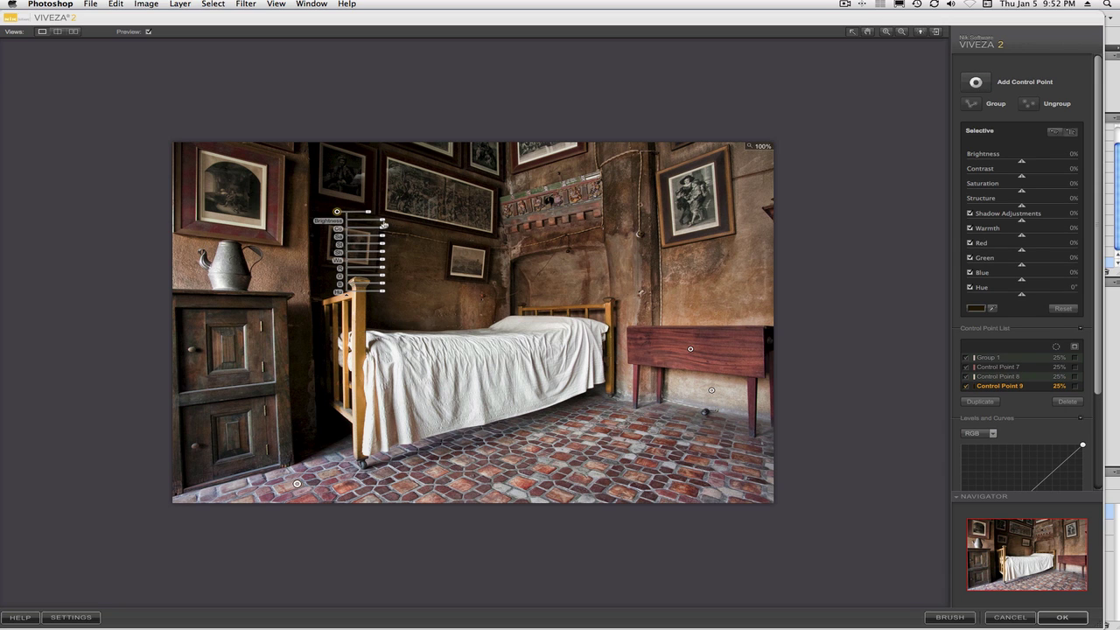
{"action": "left_click_drag", "start_coordinate": [384, 225], "coordinate": [396, 224]}
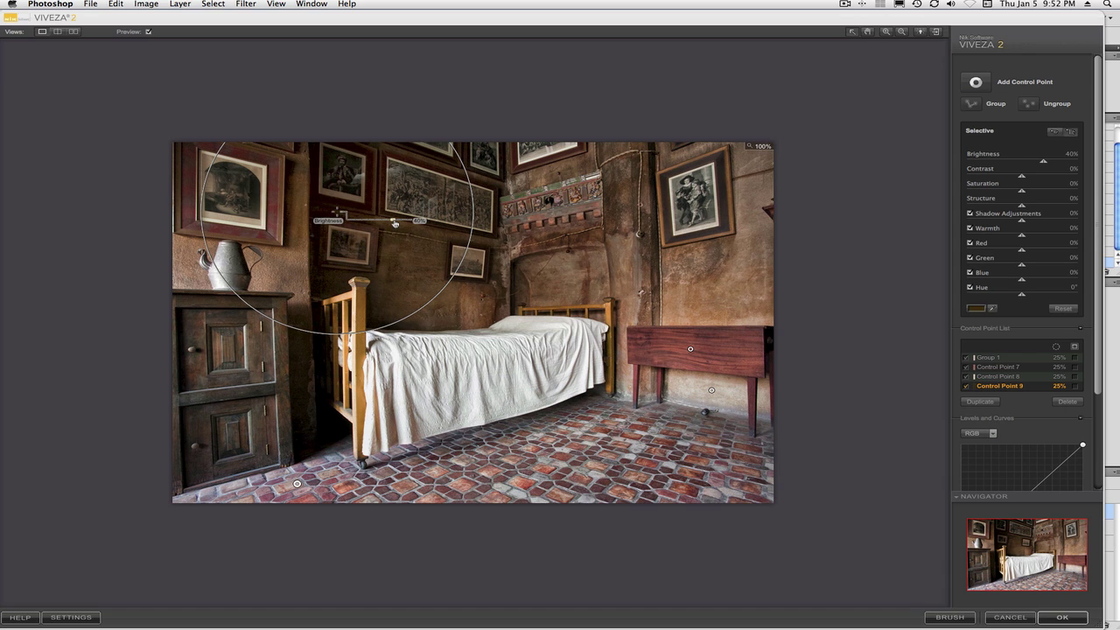
{"action": "left_click_drag", "start_coordinate": [395, 224], "coordinate": [395, 224]}
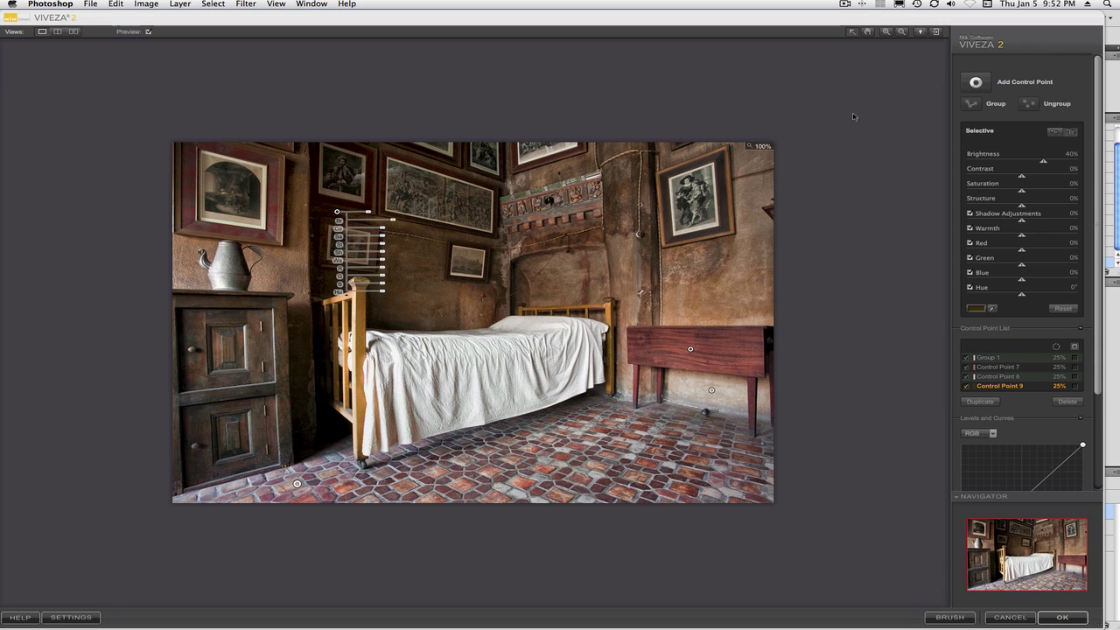
{"action": "left_click", "coordinate": [976, 84]}
Place a point on the pitcher at 18% size and -17% brightness, then turn Preview off
{"action": "left_click", "coordinate": [217, 273]}
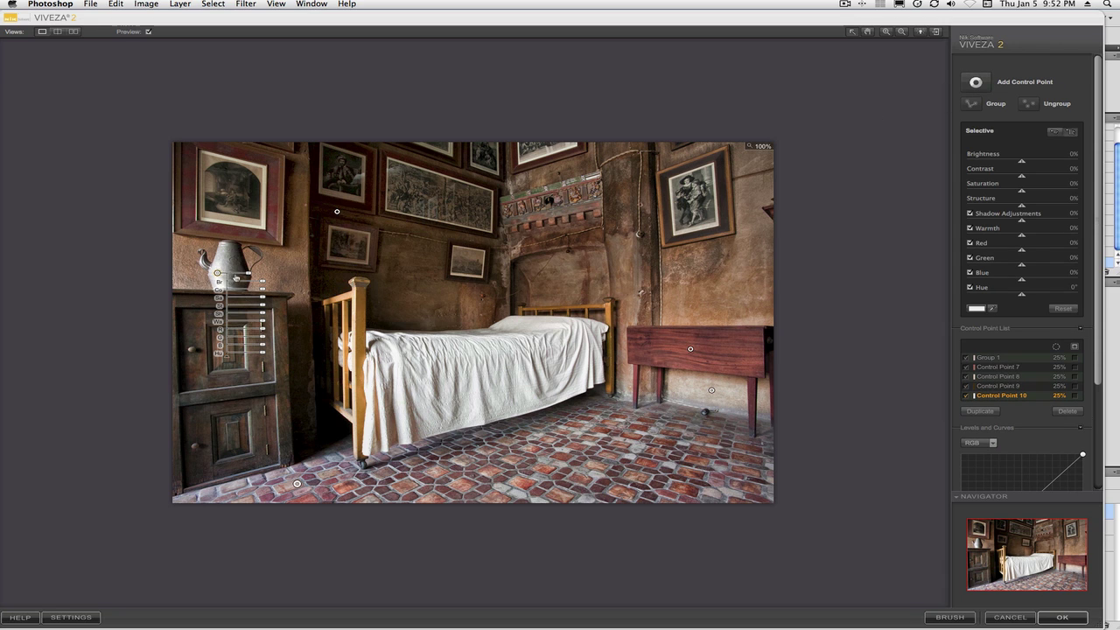
{"action": "left_click_drag", "start_coordinate": [245, 277], "coordinate": [256, 283]}
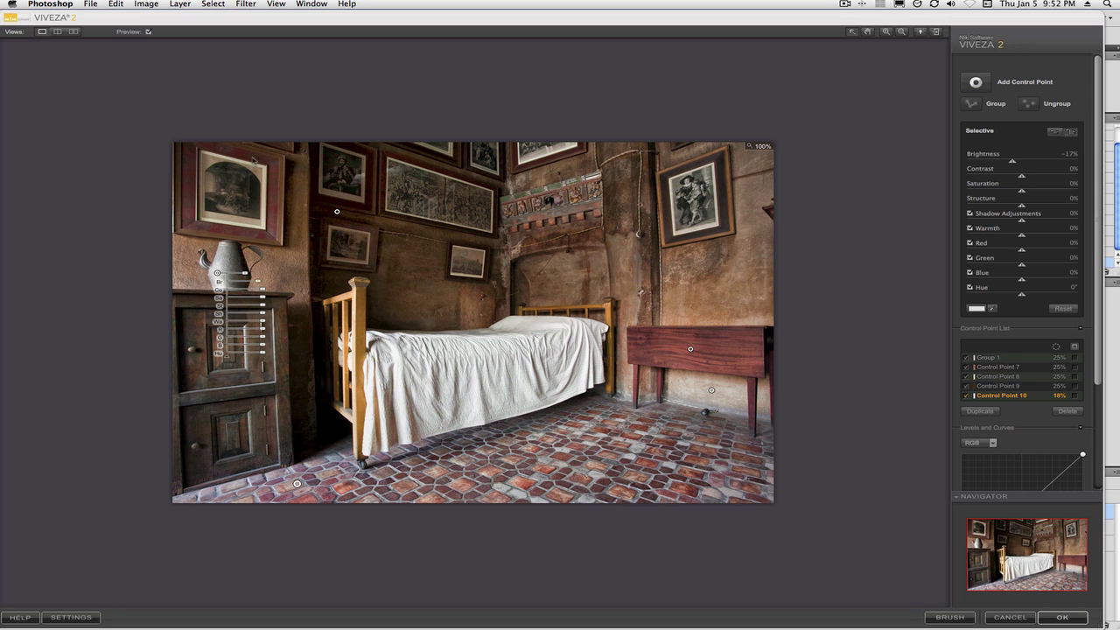
{"action": "left_click", "coordinate": [148, 32]}
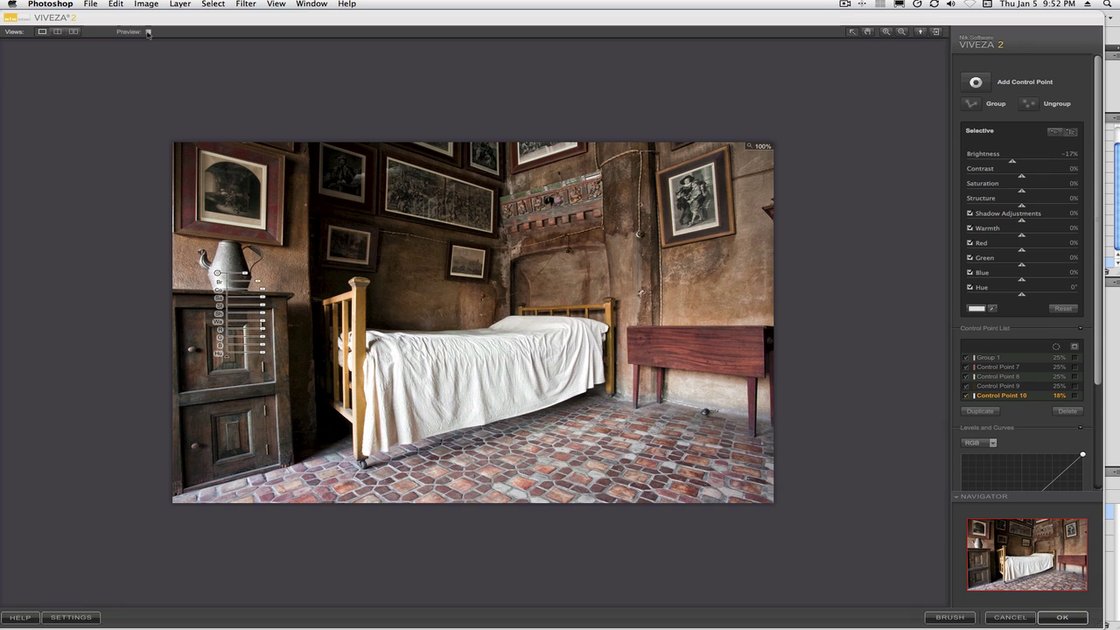
Compare the Viveza edit with the original several times, then apply it as a Viveza 2 layer
{"action": "left_click", "coordinate": [149, 33]}
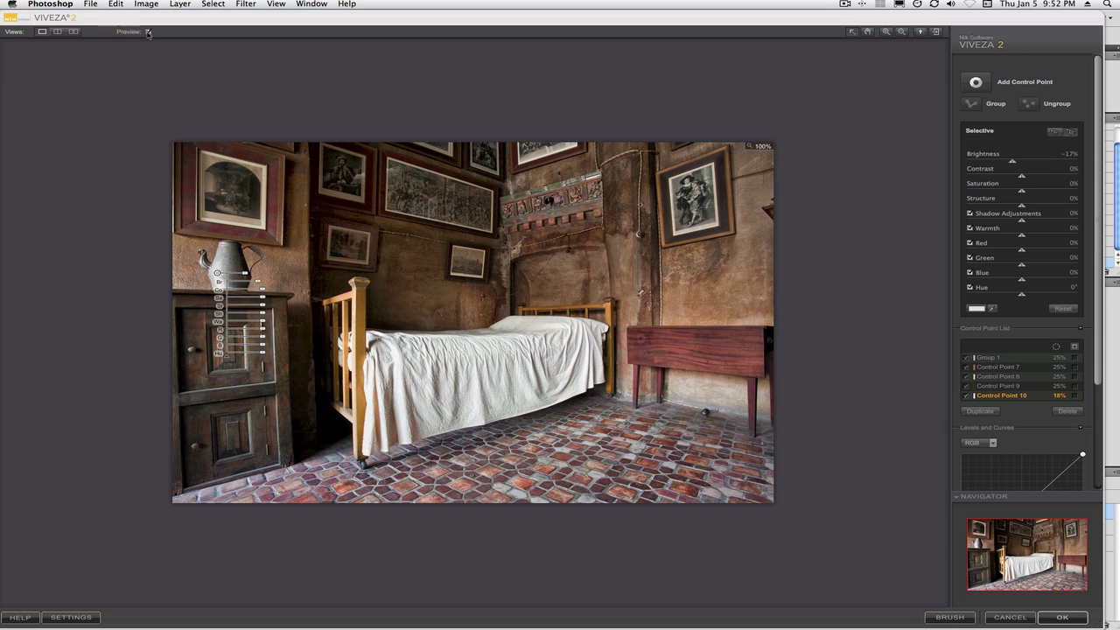
{"action": "left_click", "coordinate": [148, 31]}
{"action": "left_click", "coordinate": [148, 31]}
{"action": "left_click", "coordinate": [148, 32]}
{"action": "left_click", "coordinate": [148, 32]}
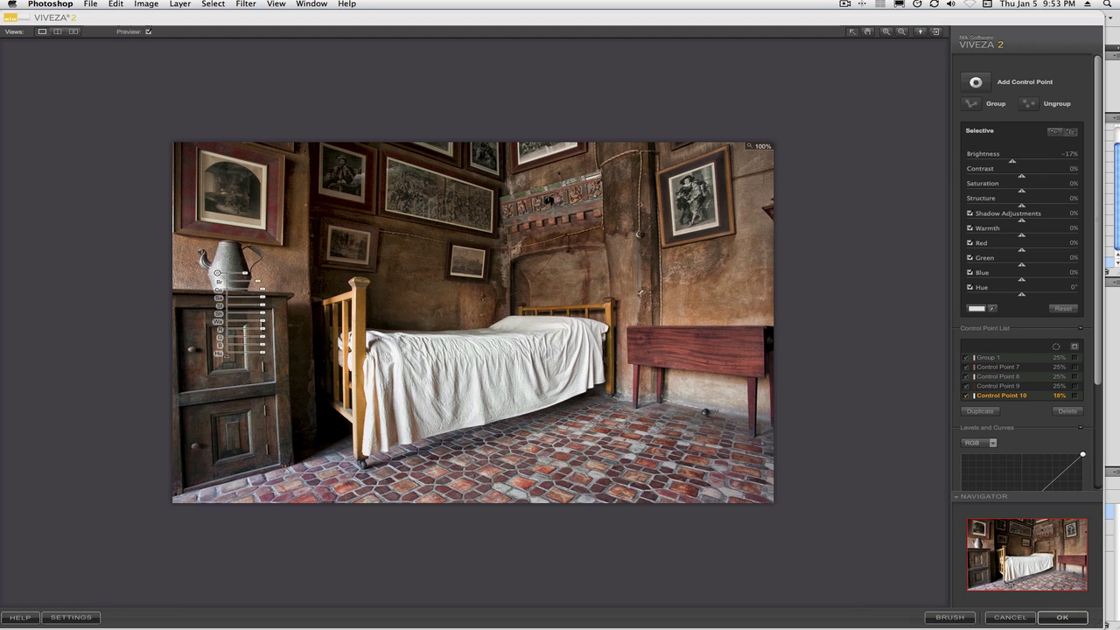
{"action": "left_click", "coordinate": [1055, 616]}
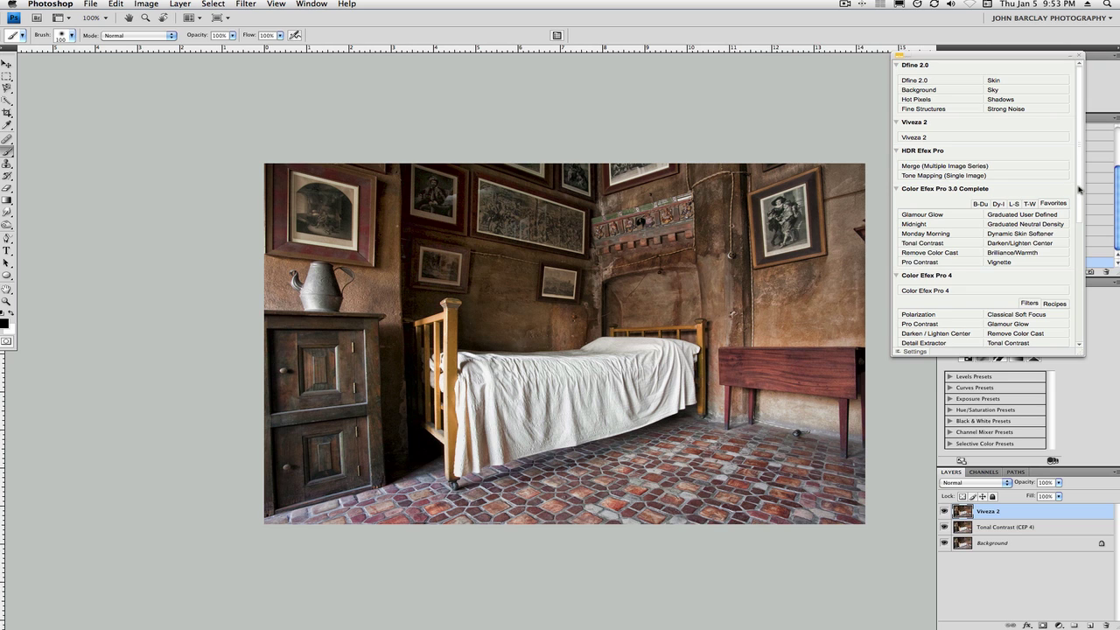
Apply Glamour Glow from the Color Efex Pro 4 list in the Nik Selective panel
{"action": "scroll", "coordinate": [1075, 197], "scroll_direction": "down", "scroll_amount": 5}
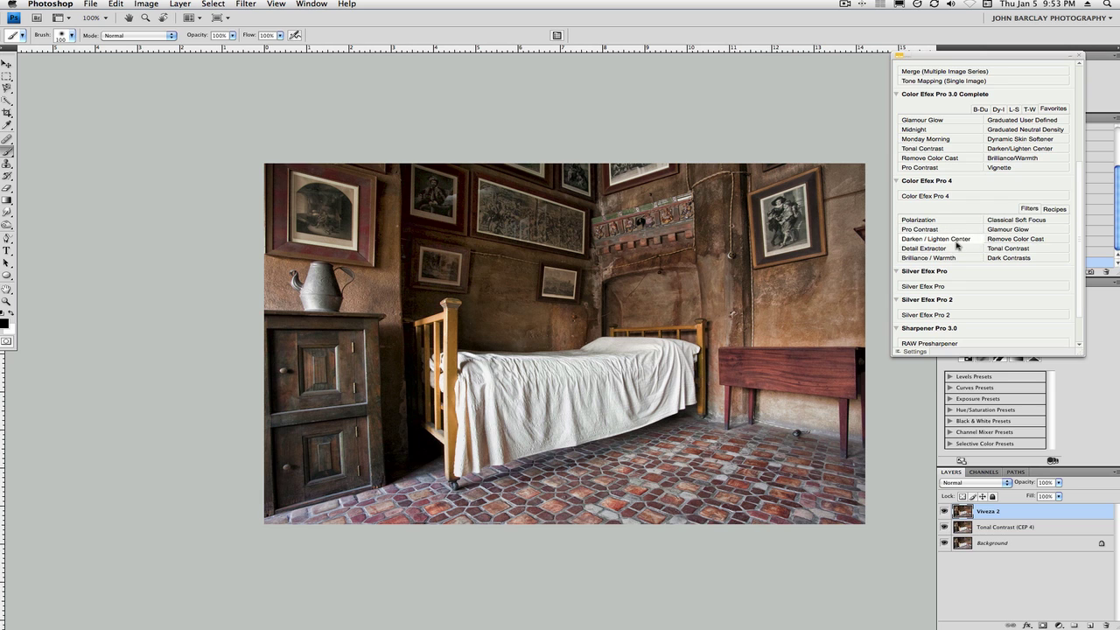
{"action": "left_click", "coordinate": [1011, 229]}
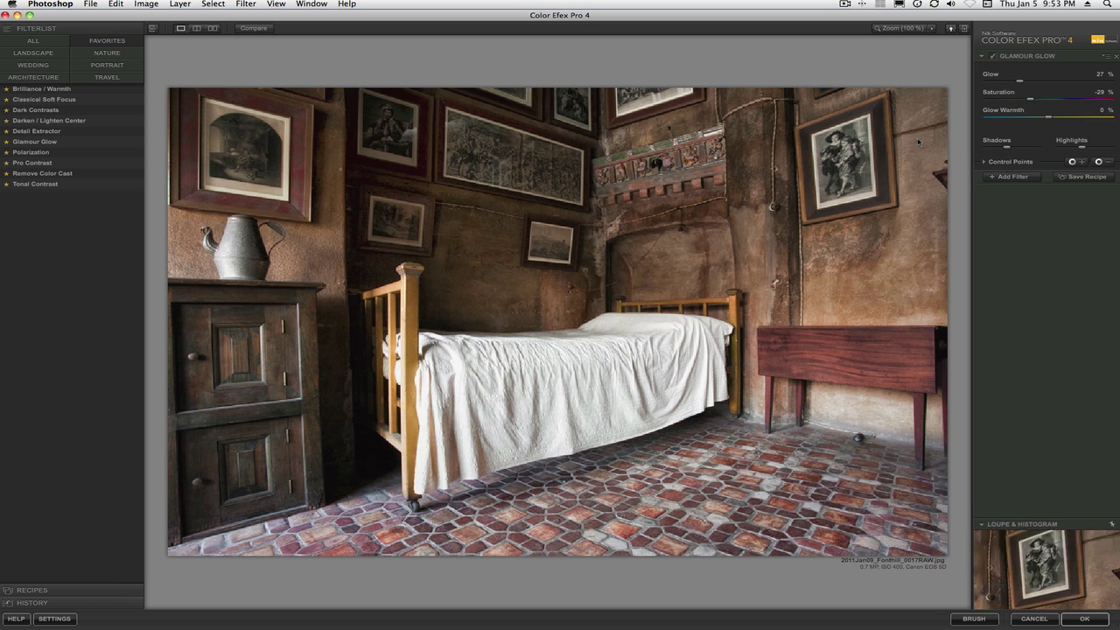
Raise the Glamour Glow amount to 36% and compare it against the unfiltered original
{"action": "left_click_drag", "start_coordinate": [1018, 81], "coordinate": [1033, 82]}
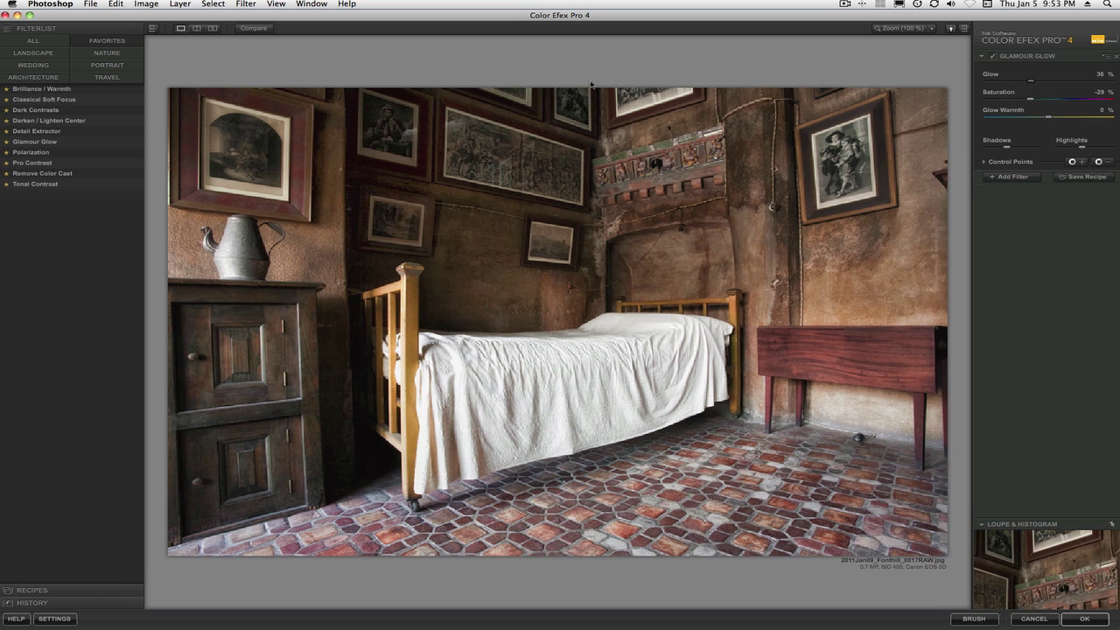
{"action": "left_click", "coordinate": [254, 28]}
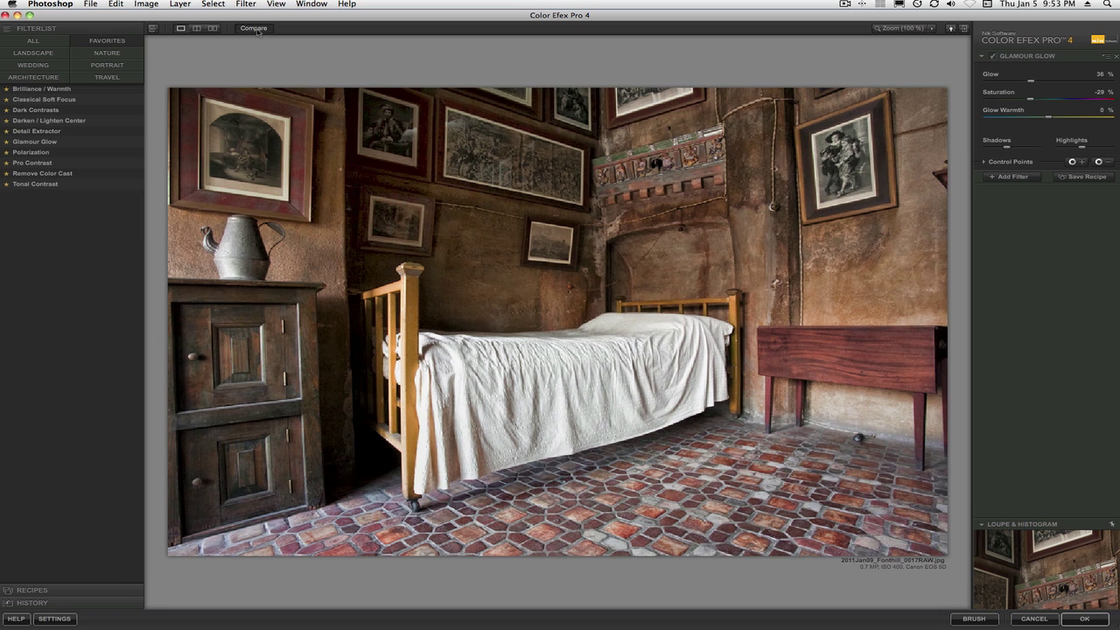
{"action": "left_click", "coordinate": [259, 31]}
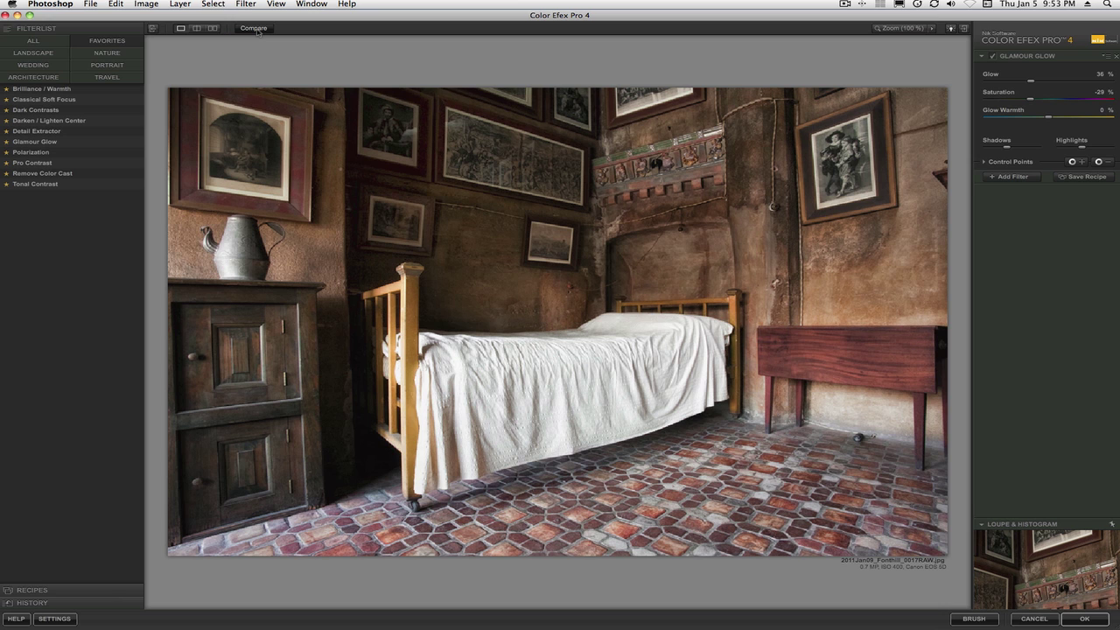
{"action": "left_click", "coordinate": [258, 32]}
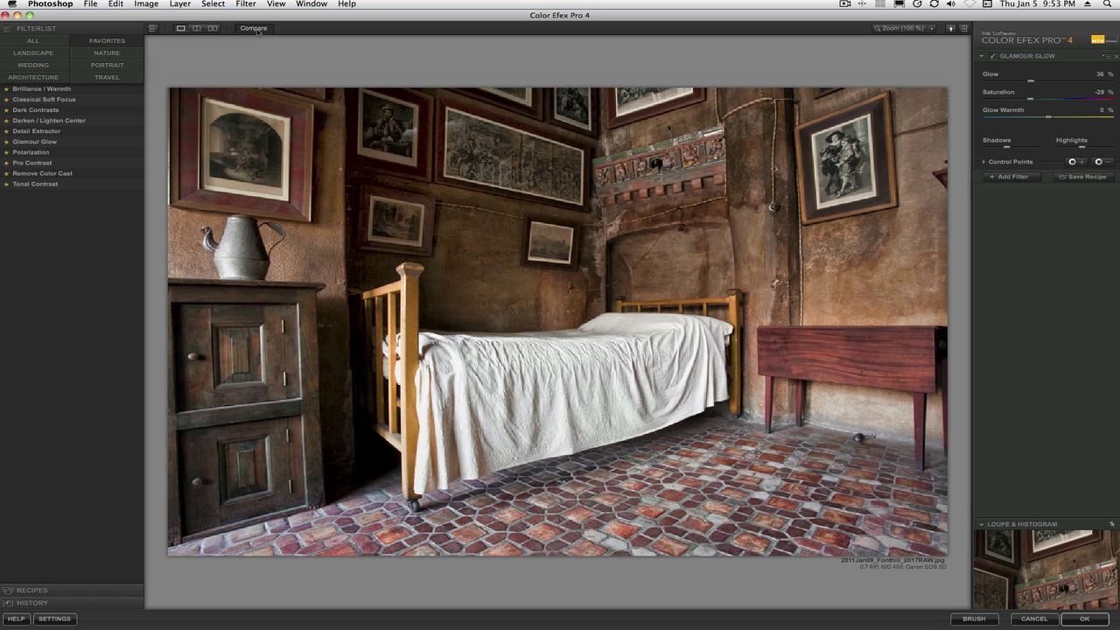
{"action": "left_click", "coordinate": [259, 32]}
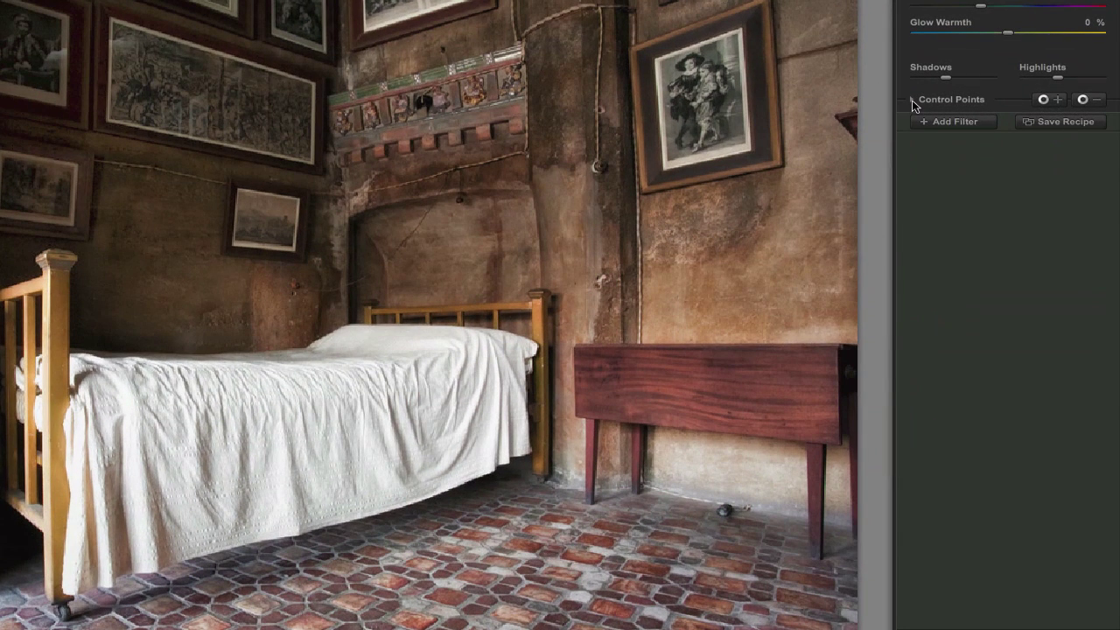
Lower the Glamour Glow opacity to 80% and add an empty second filter slot
{"action": "left_click", "coordinate": [913, 101]}
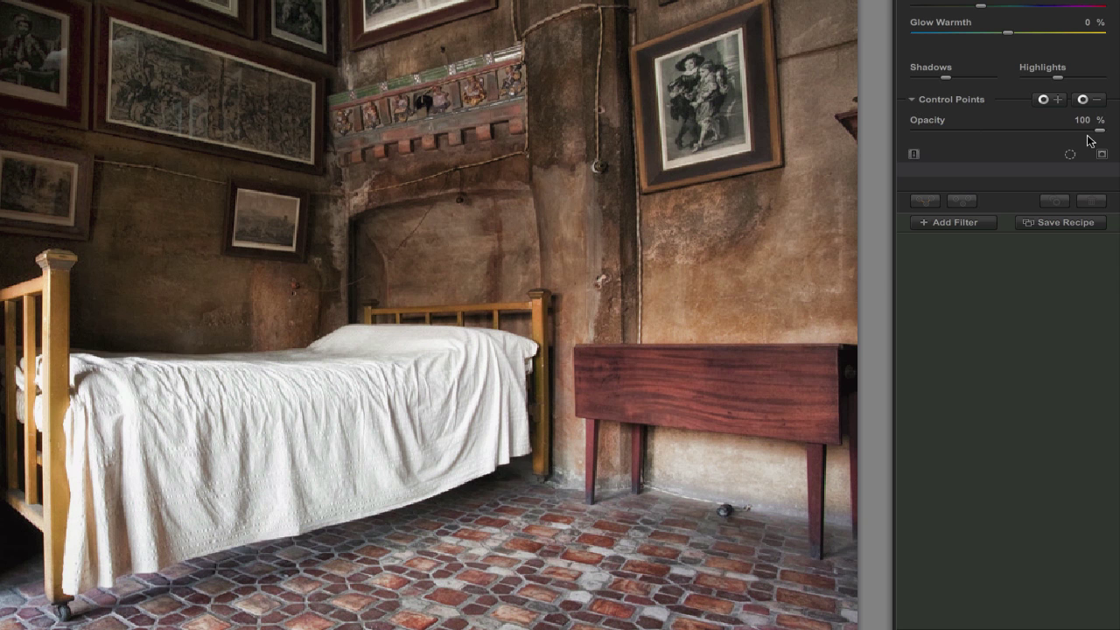
{"action": "left_click_drag", "start_coordinate": [1100, 133], "coordinate": [1063, 133]}
{"action": "left_click", "coordinate": [951, 221]}
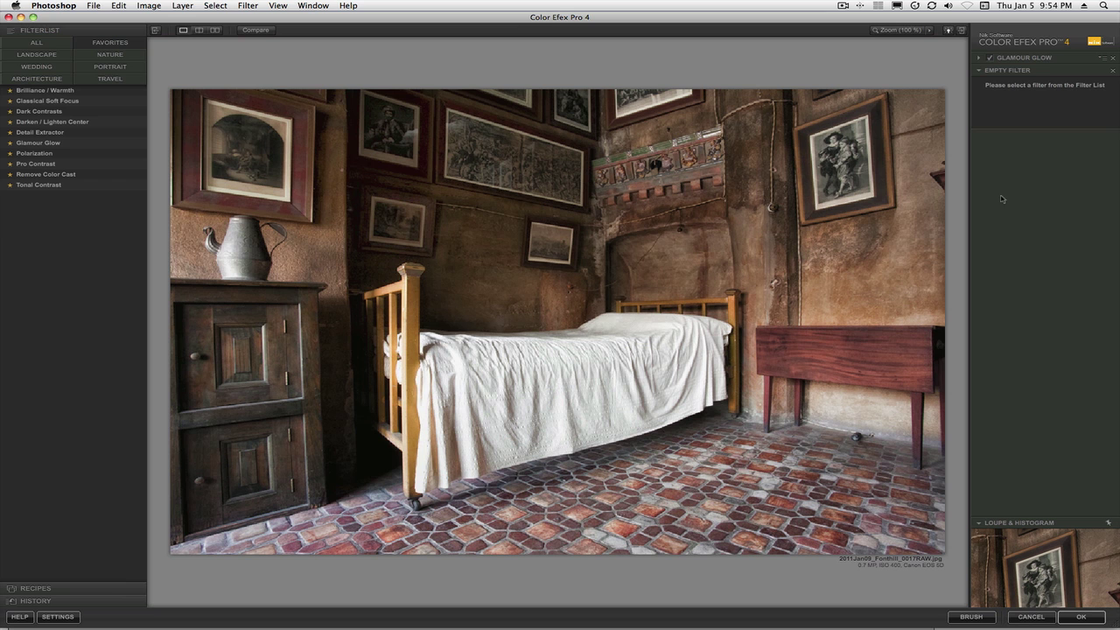
Set the second filter to Darken / Lighten Center with shape preset 2, ready to place its centre
{"action": "left_click", "coordinate": [74, 122]}
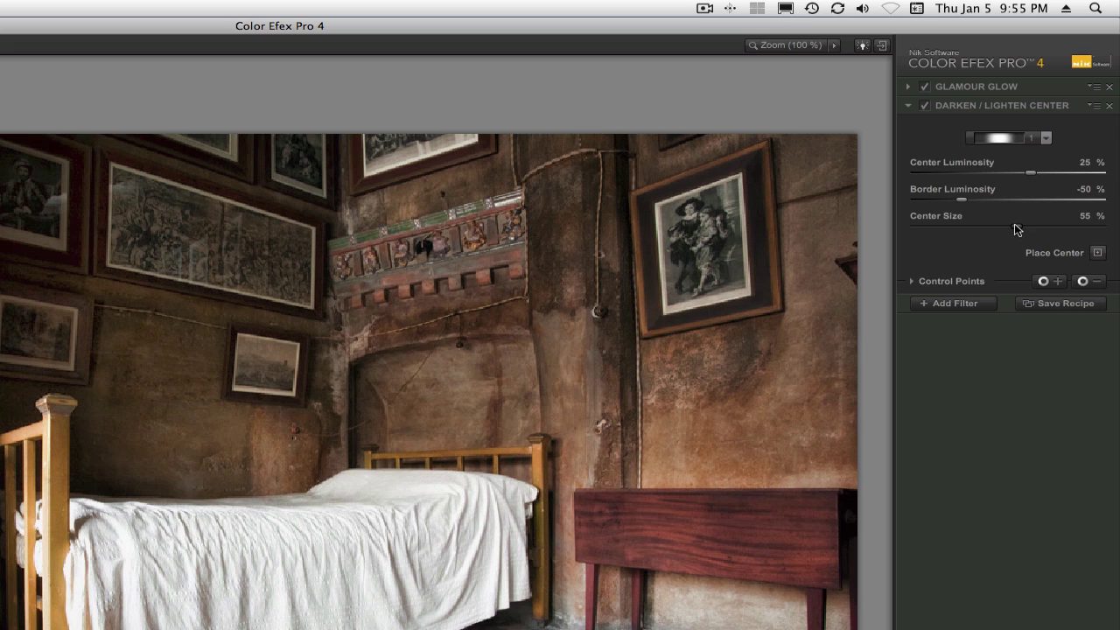
{"action": "left_click", "coordinate": [1046, 137]}
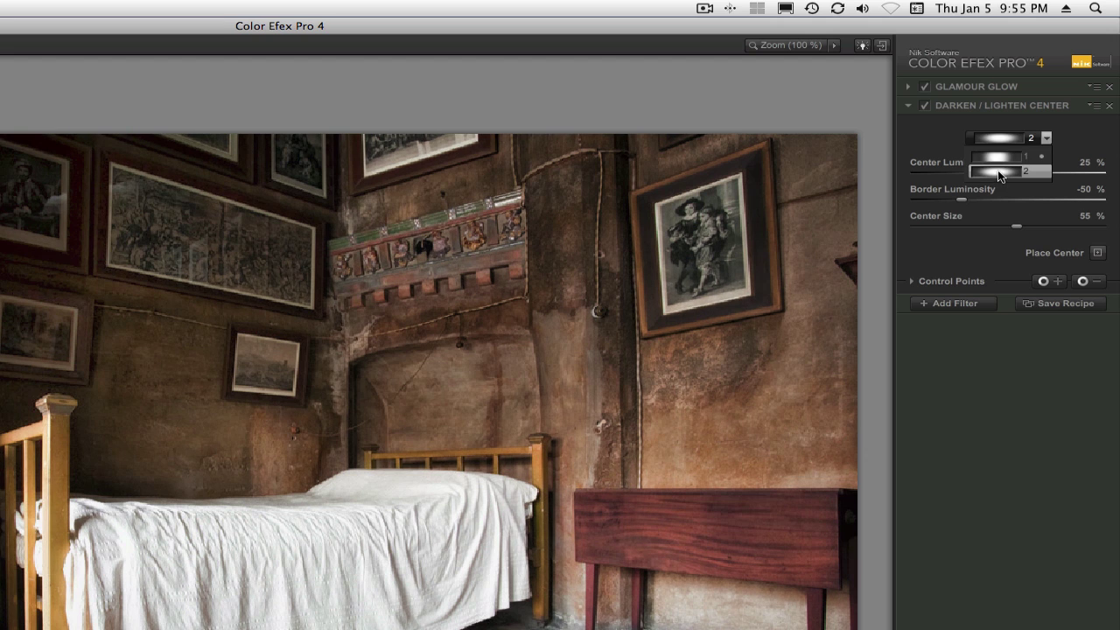
{"action": "left_click", "coordinate": [998, 171]}
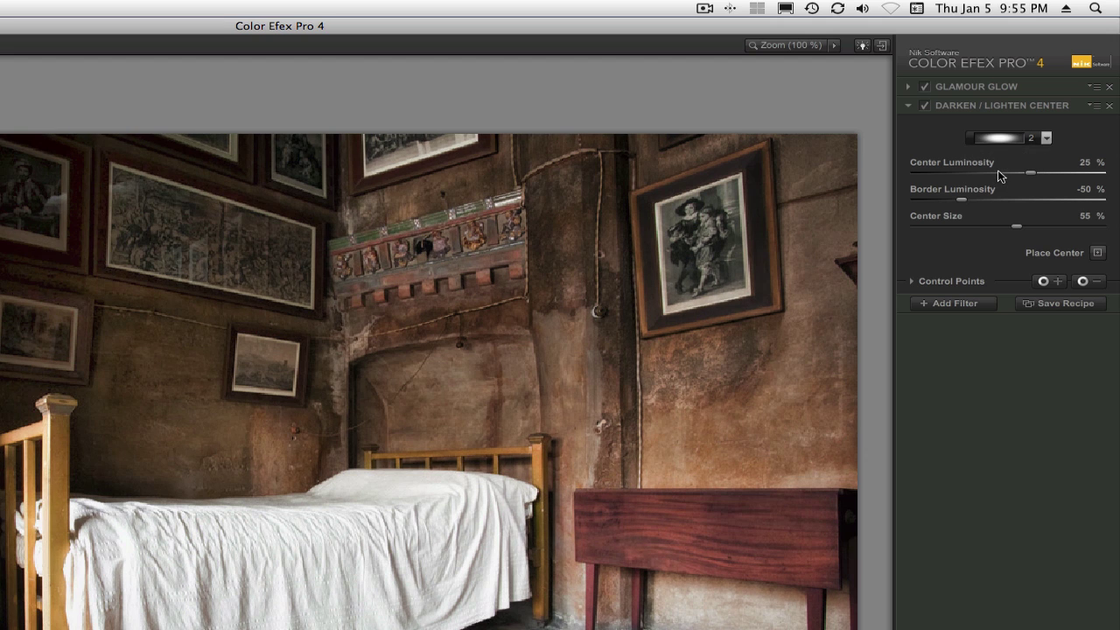
{"action": "left_click", "coordinate": [1097, 252]}
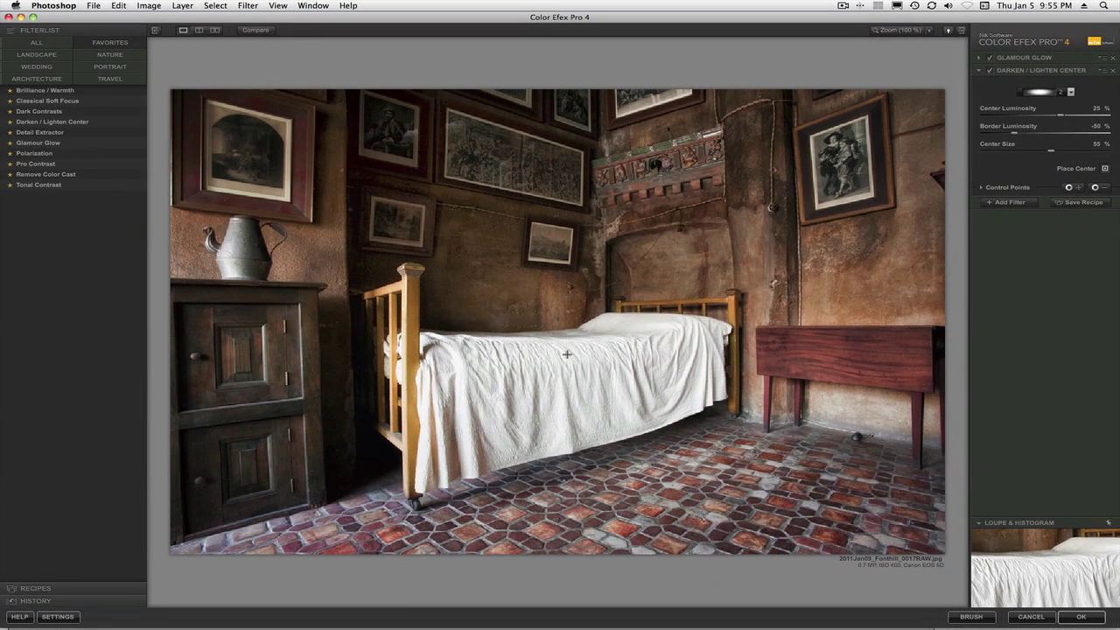
Centre the Darken / Lighten Center effect on the bed and compare before and after
{"action": "left_click", "coordinate": [274, 520]}
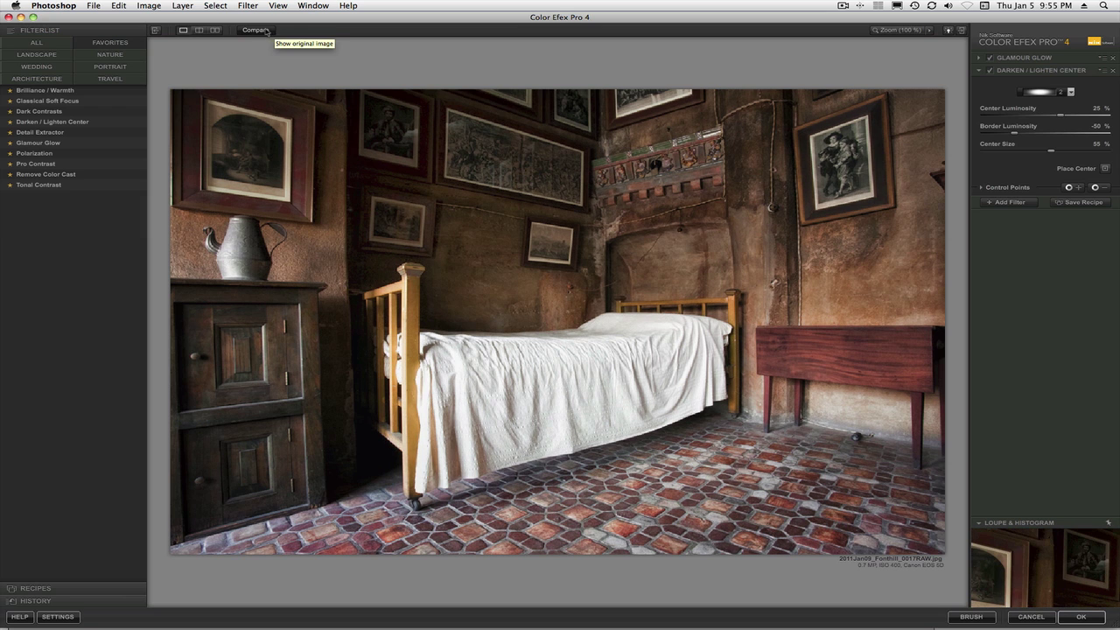
{"action": "left_click", "coordinate": [263, 31]}
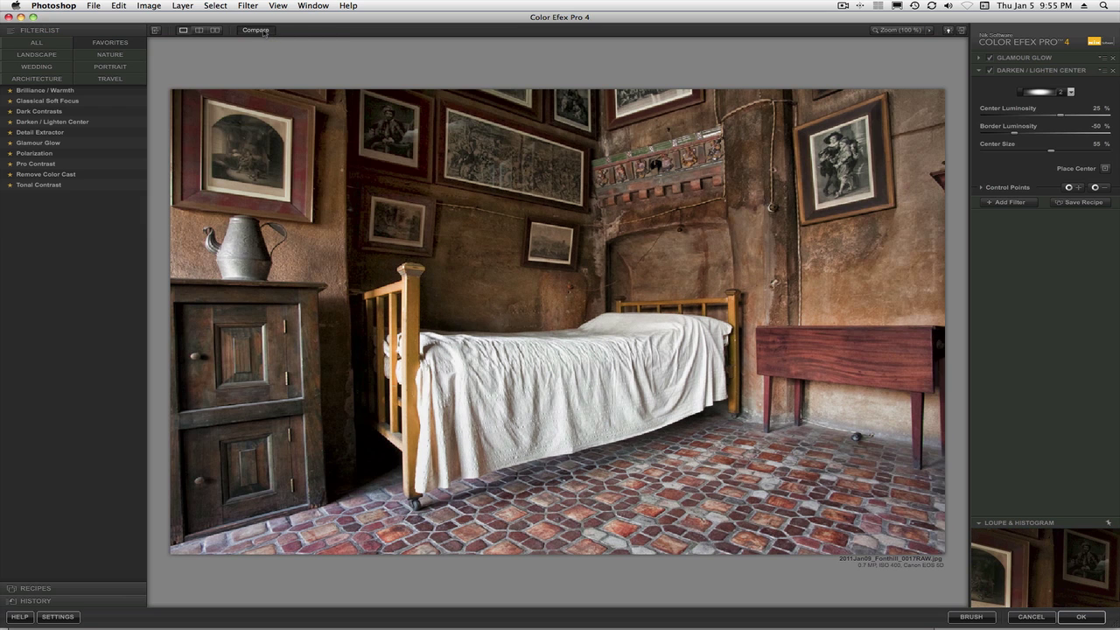
{"action": "left_click", "coordinate": [263, 31]}
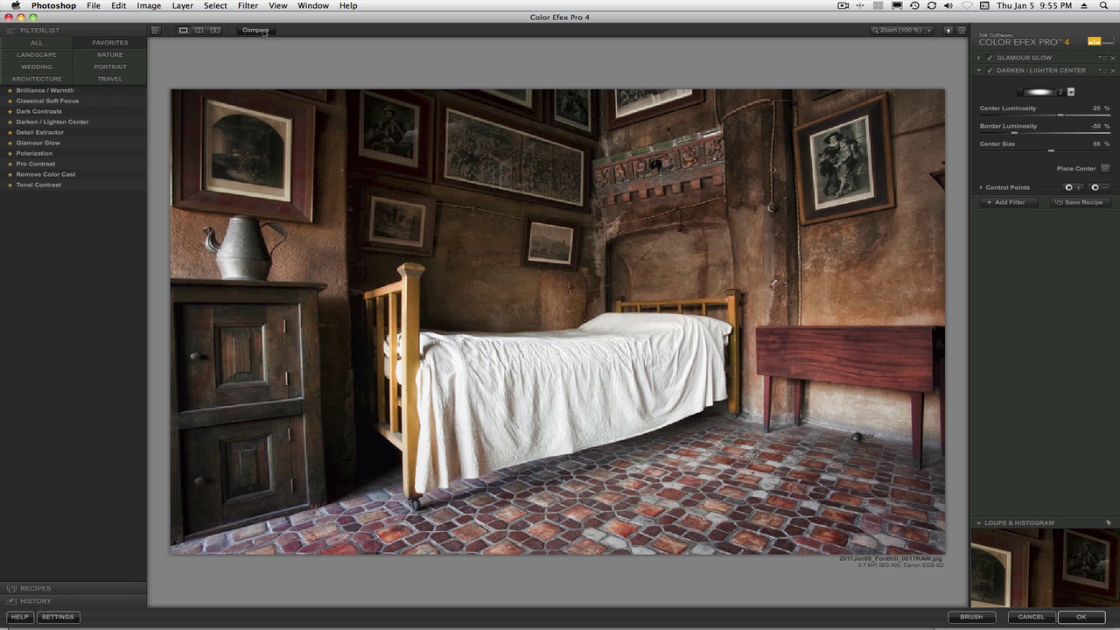
{"action": "left_click", "coordinate": [264, 31]}
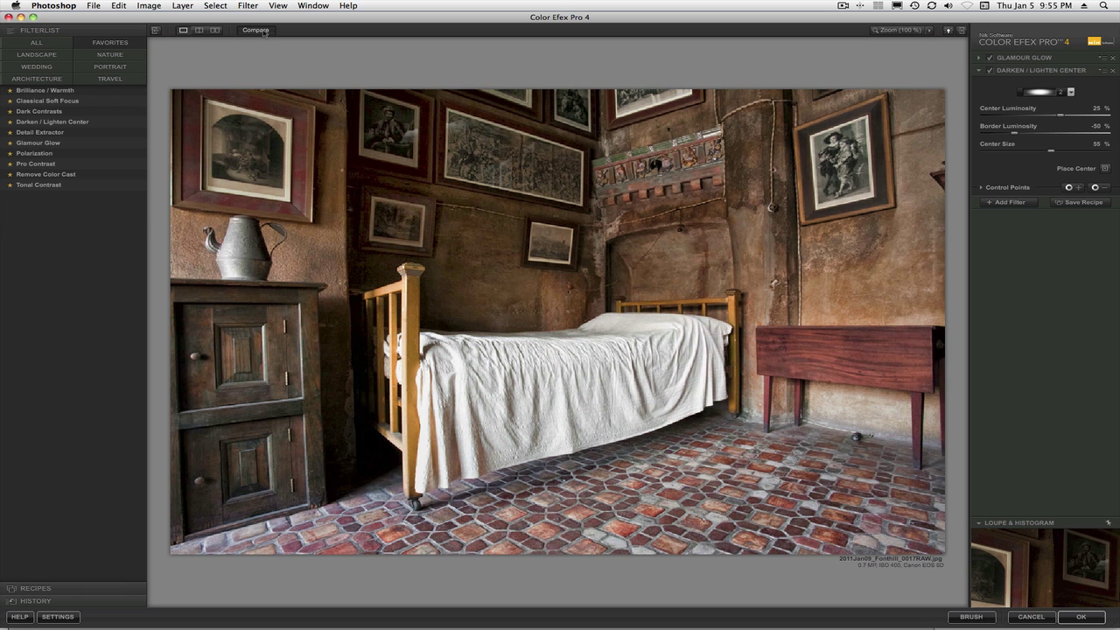
{"action": "left_click", "coordinate": [263, 30]}
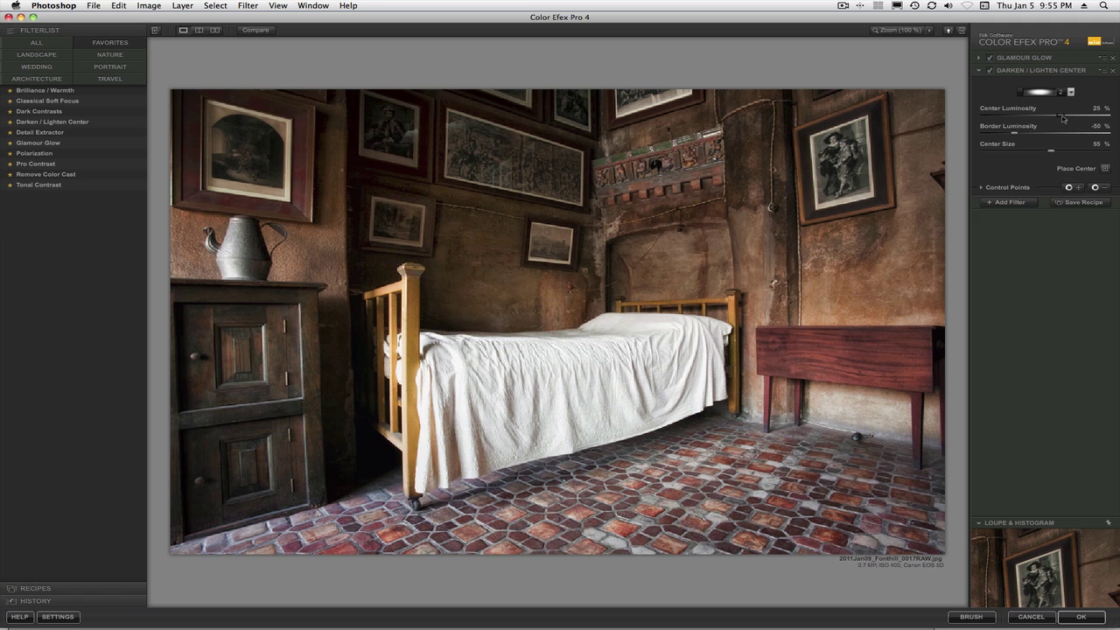
Set Center Luminosity to 0% and Border Luminosity to -40%, then compare with the original
{"action": "left_click_drag", "start_coordinate": [1062, 118], "coordinate": [1049, 117]}
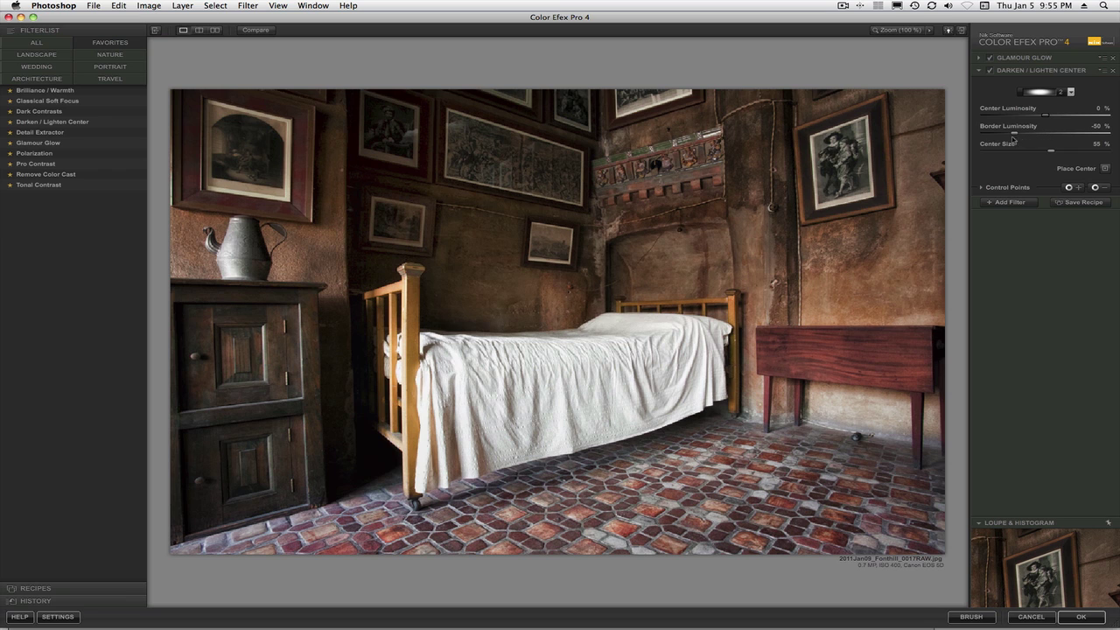
{"action": "left_click_drag", "start_coordinate": [1015, 135], "coordinate": [1021, 136]}
{"action": "left_click", "coordinate": [255, 31]}
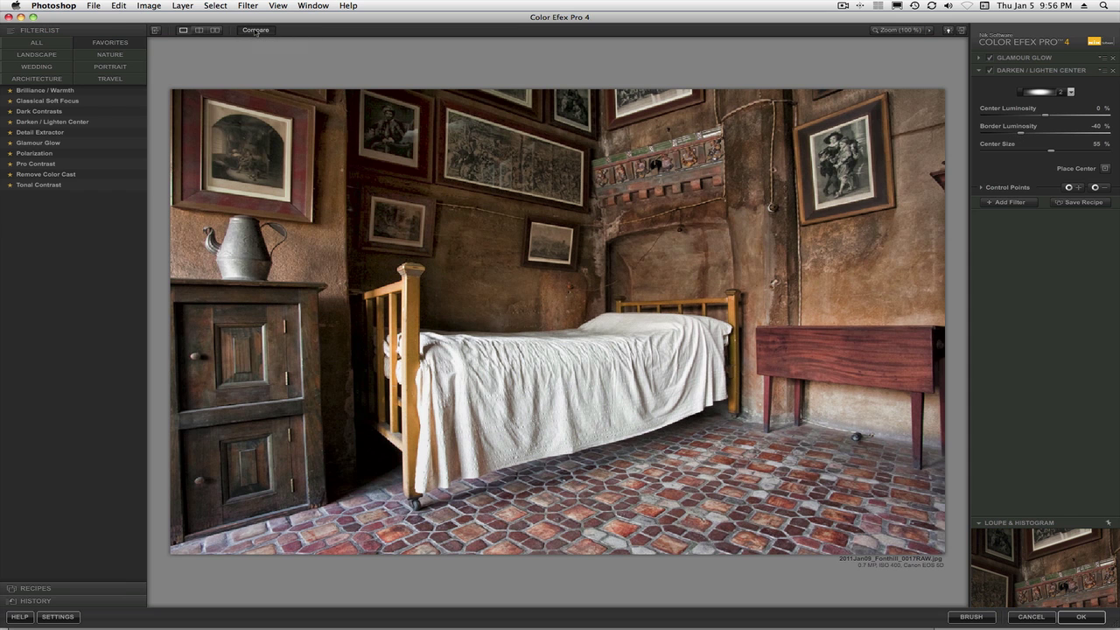
{"action": "left_click", "coordinate": [256, 31]}
{"action": "left_click", "coordinate": [255, 31]}
{"action": "left_click", "coordinate": [256, 31]}
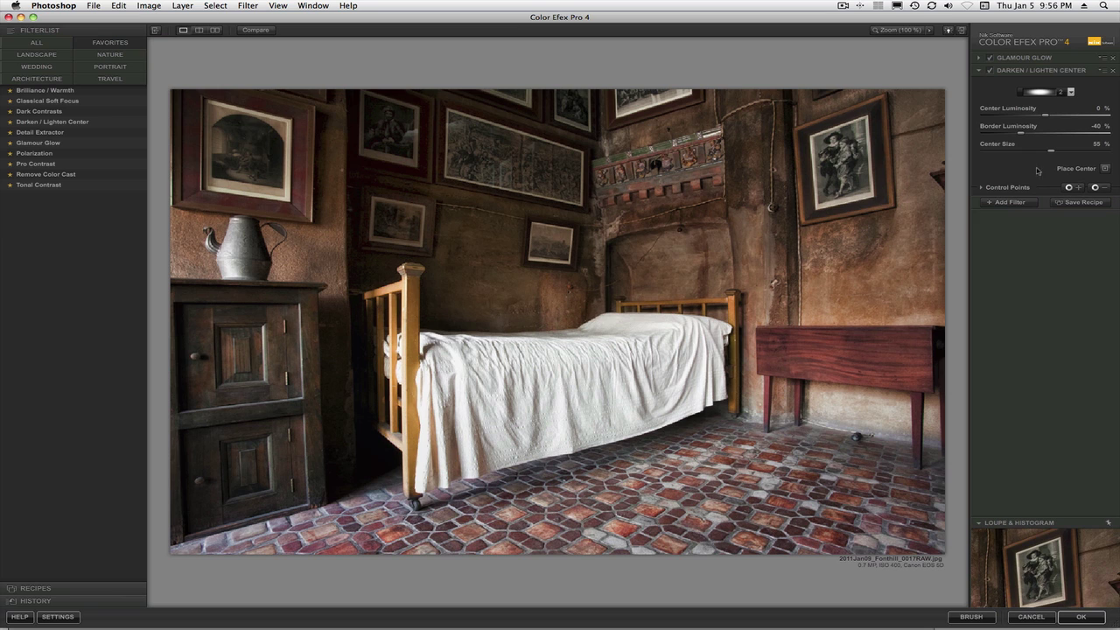
Reposition the effect centre on the photo and apply the filters back to Photoshop
{"action": "left_click", "coordinate": [1105, 169]}
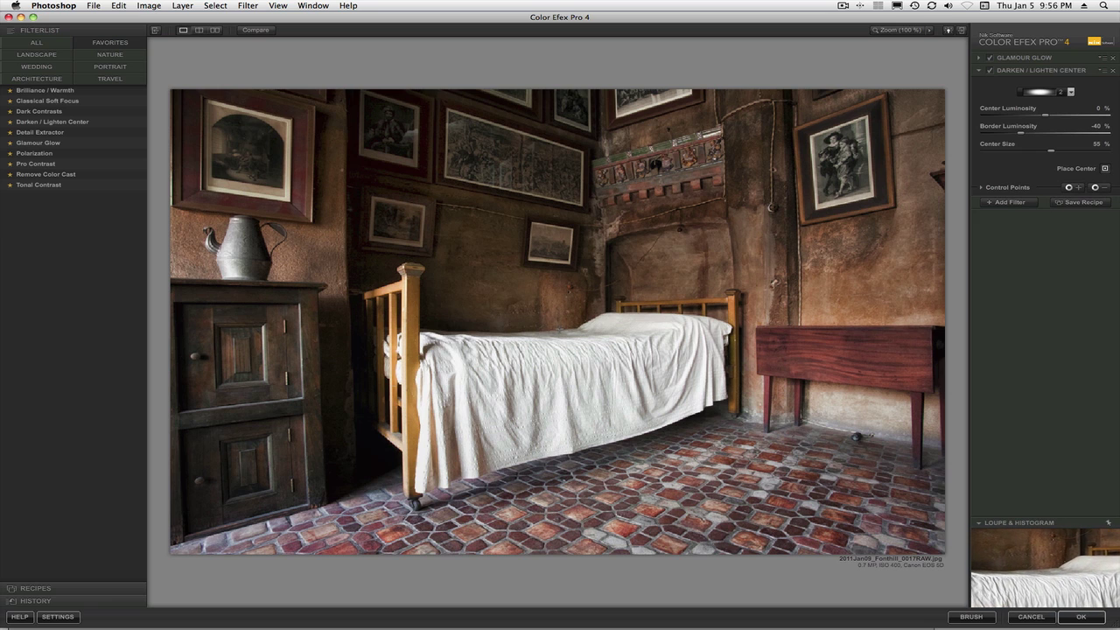
{"action": "left_click", "coordinate": [554, 330]}
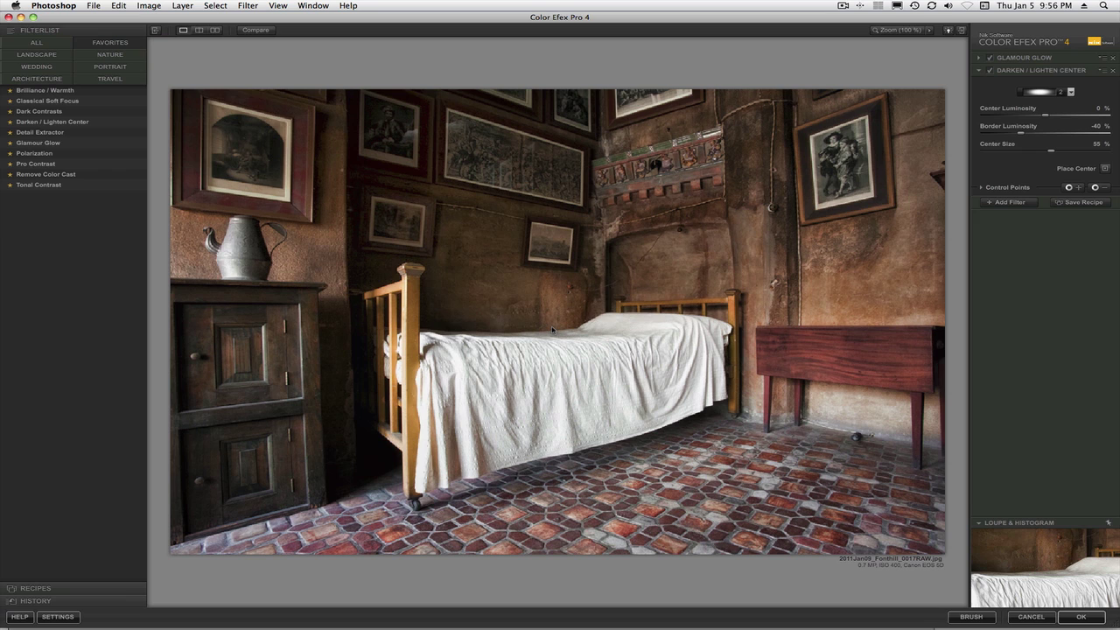
{"action": "left_click", "coordinate": [1083, 617]}
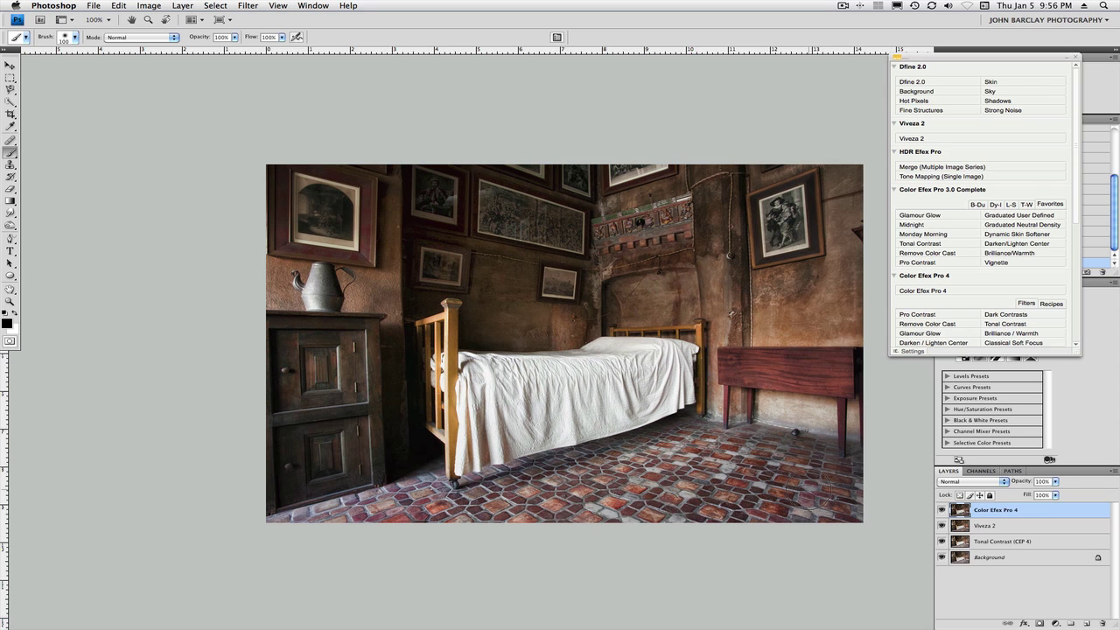
Hide the edit layers to view the original, then re-show Tonal Contrast (CEP 4) and Viveza 2
{"action": "left_click", "coordinate": [941, 558], "text": "alt"}
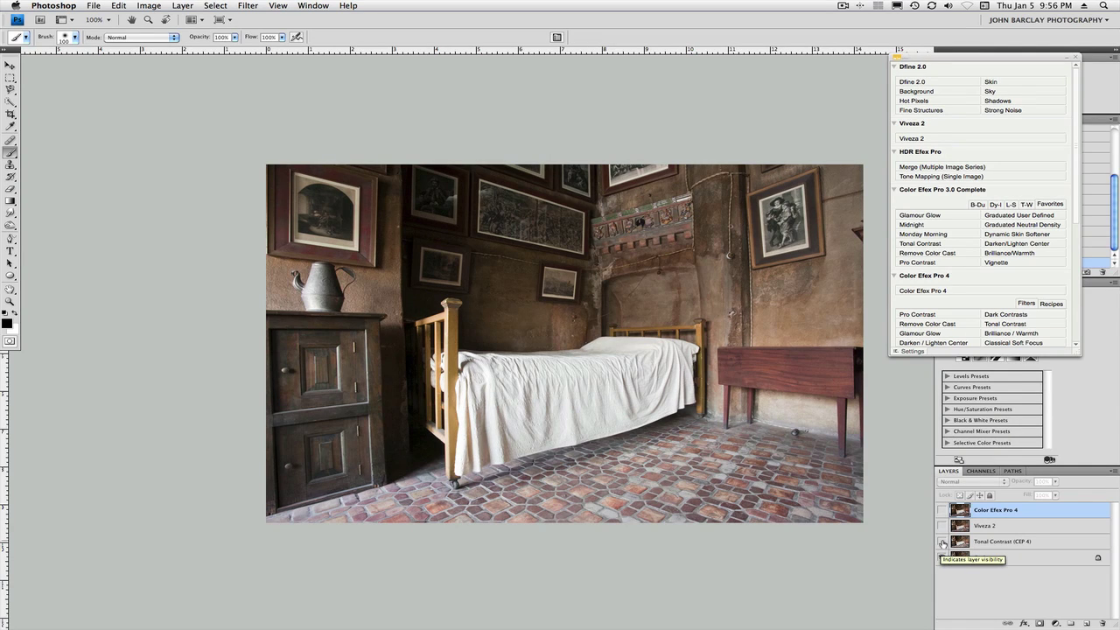
{"action": "left_click", "coordinate": [942, 542]}
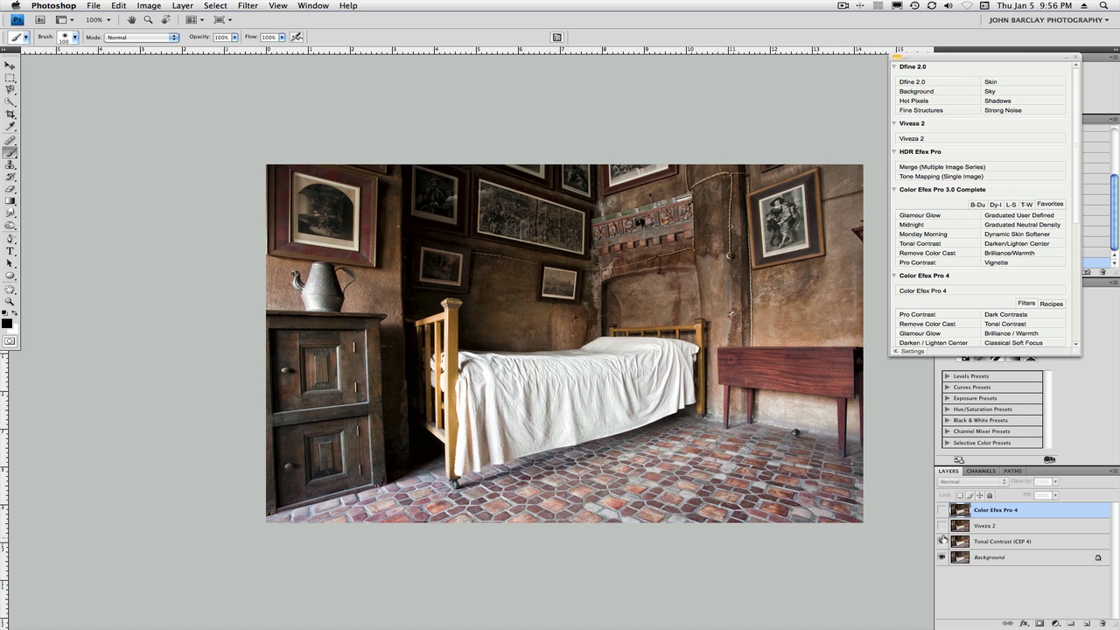
{"action": "left_click", "coordinate": [942, 527]}
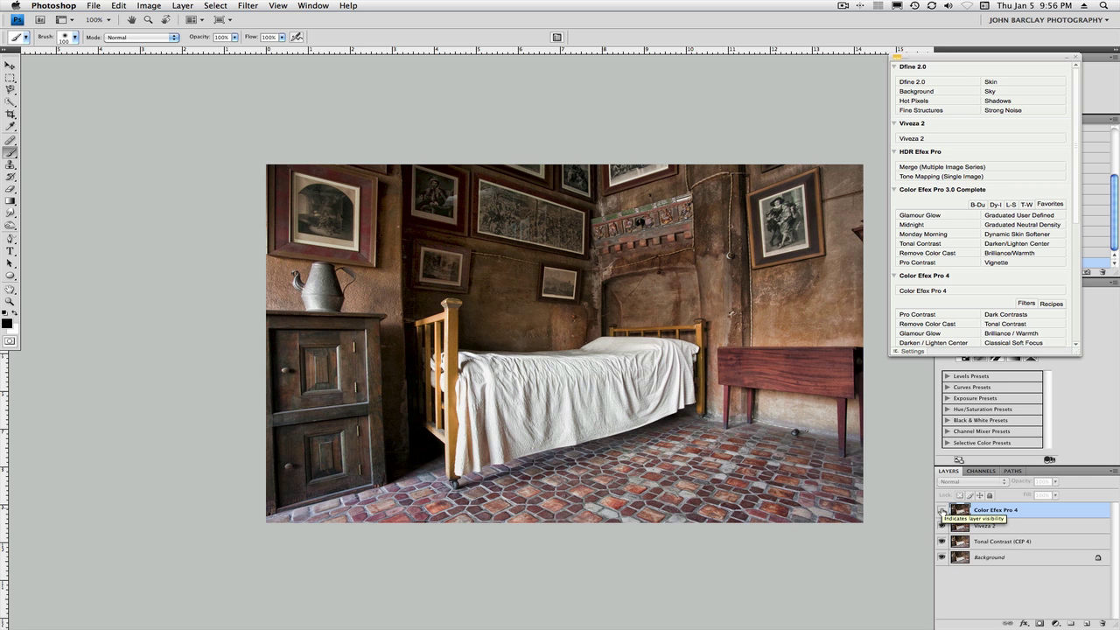
Turn the Color Efex Pro 4 layer's visibility back on to see all stacked edits
{"action": "left_click", "coordinate": [942, 510]}
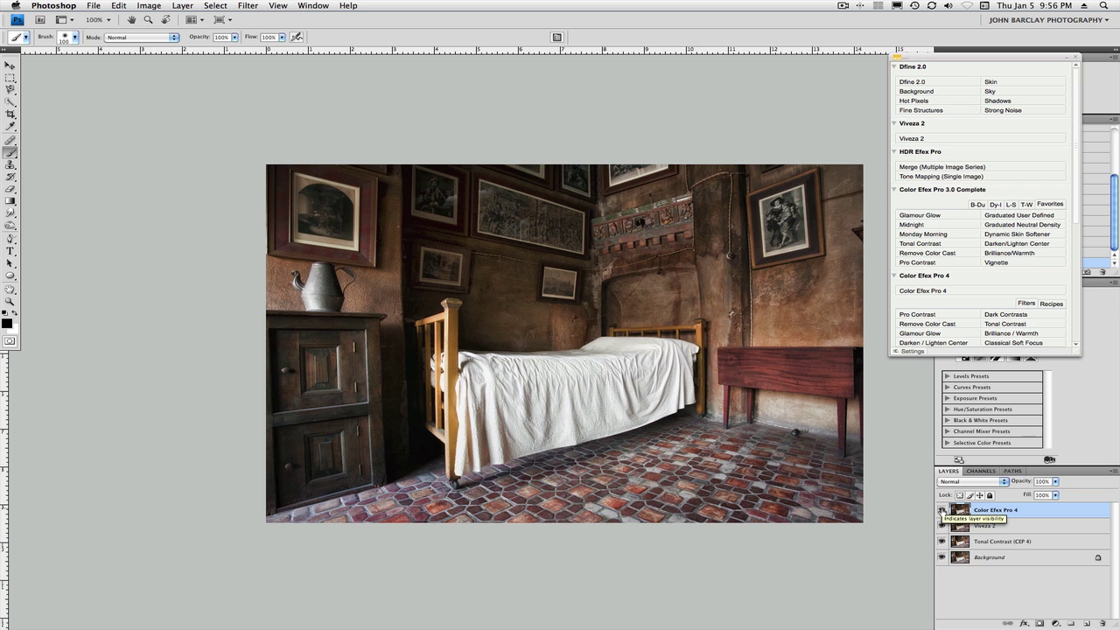